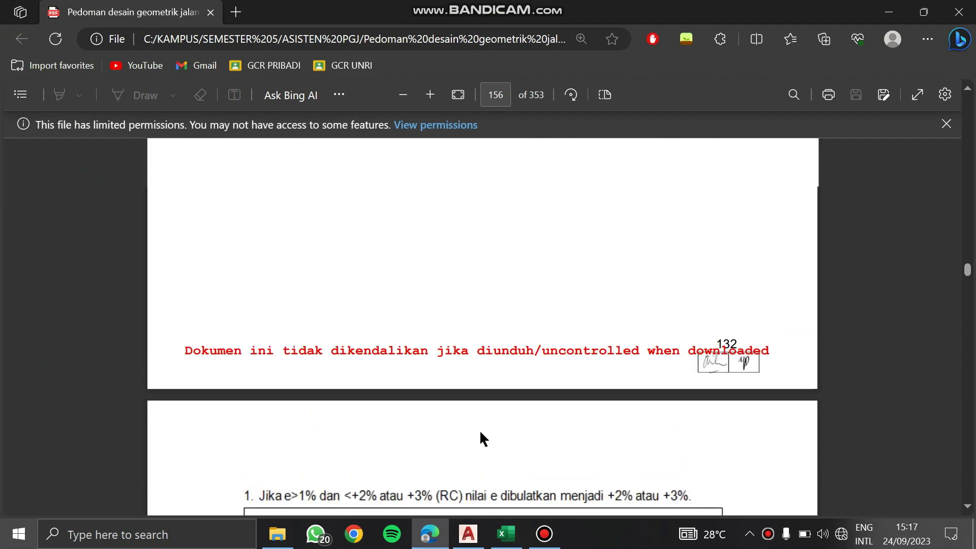
Review the three Full-Circle superelevation diagram cases in the PDF guideline, comparing the e conditions and the Ls divisions around TC and CT.
scroll(481, 433, "down", 5)
scroll(479, 429, "down", 10)
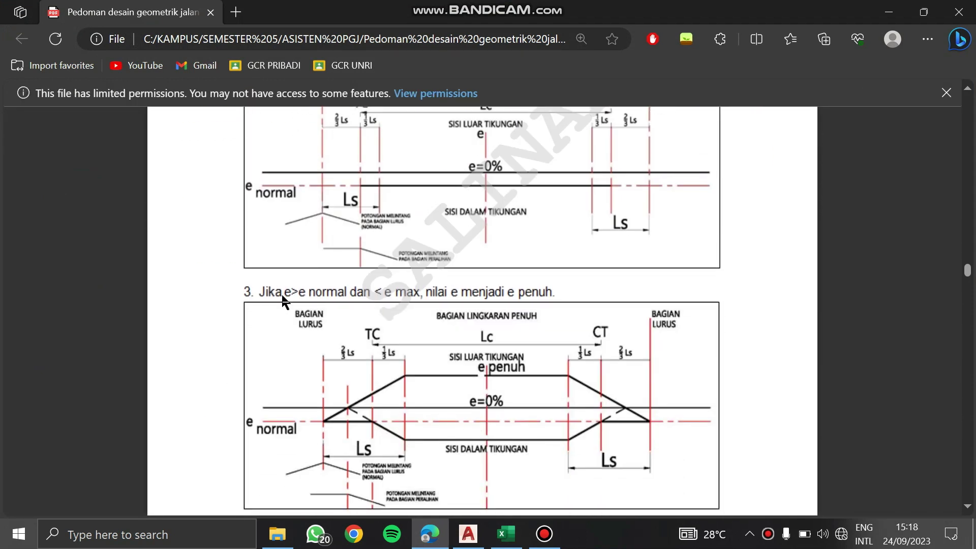
scroll(442, 363, "up", 10)
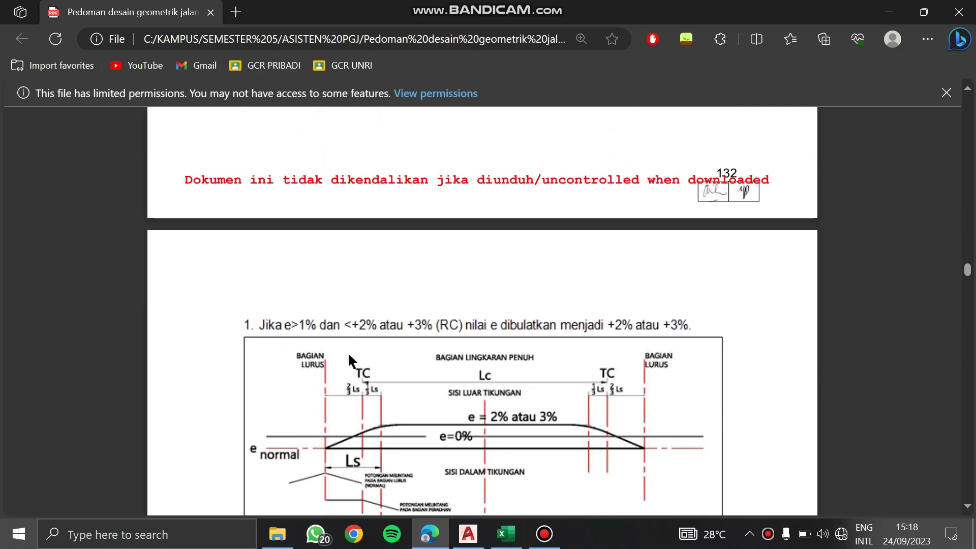
scroll(342, 350, "down", 10)
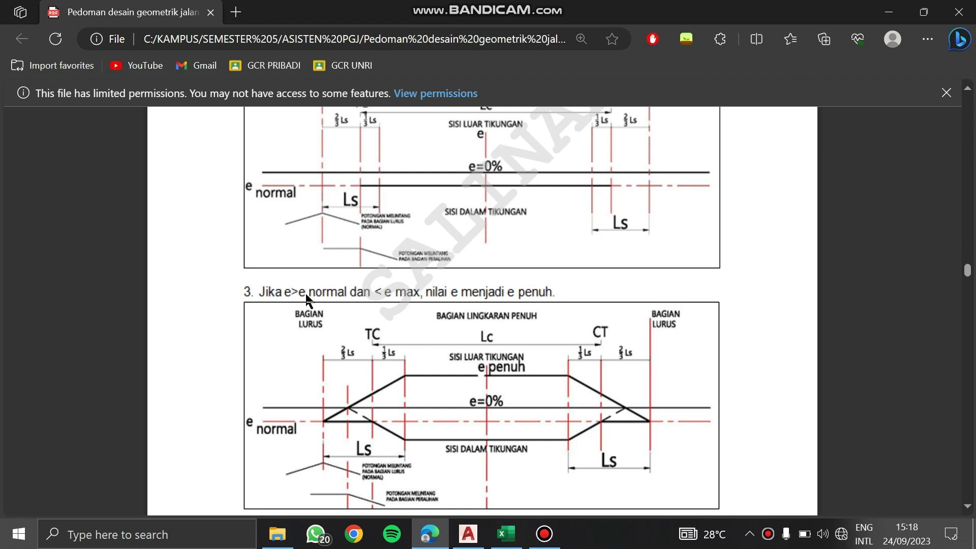
scroll(400, 288, "up", 5)
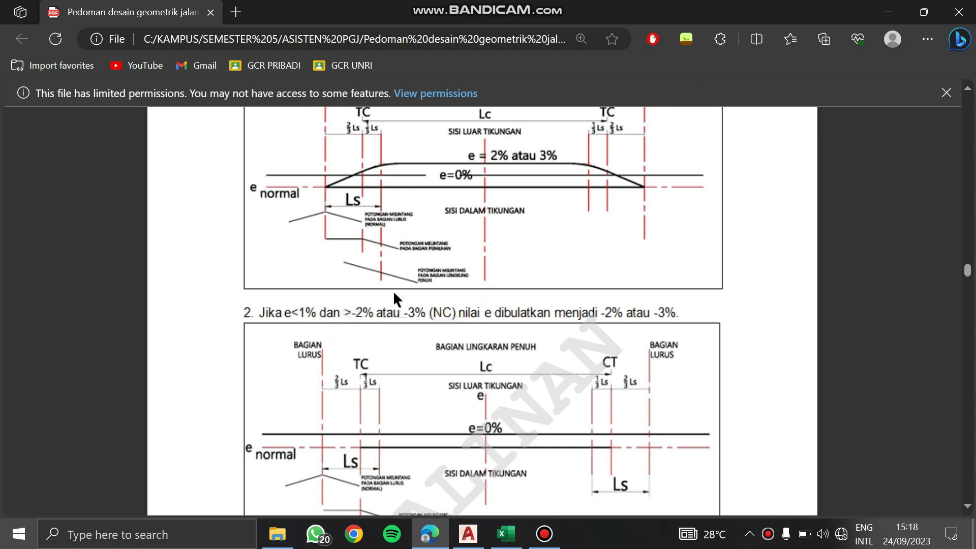
scroll(394, 294, "up", 5)
scroll(375, 343, "down", 5)
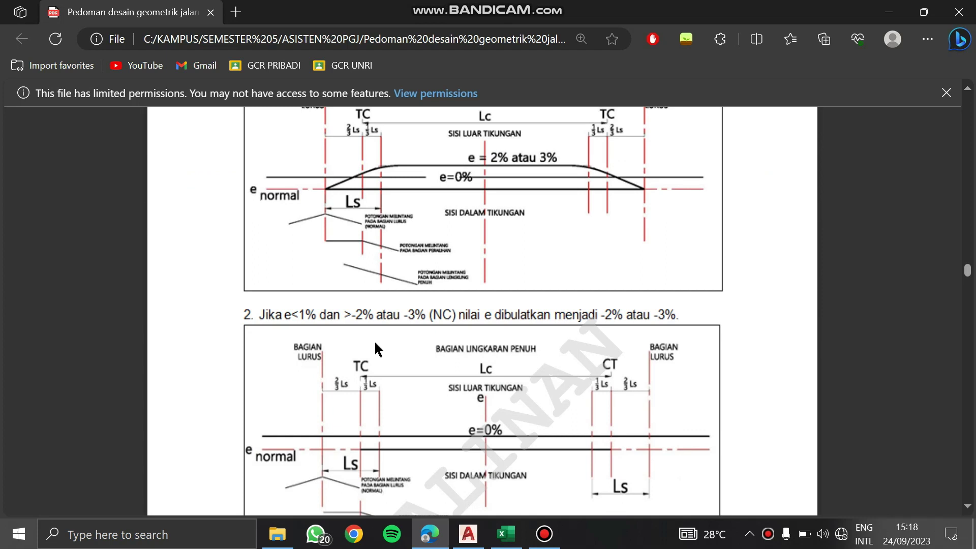
scroll(392, 338, "down", 5)
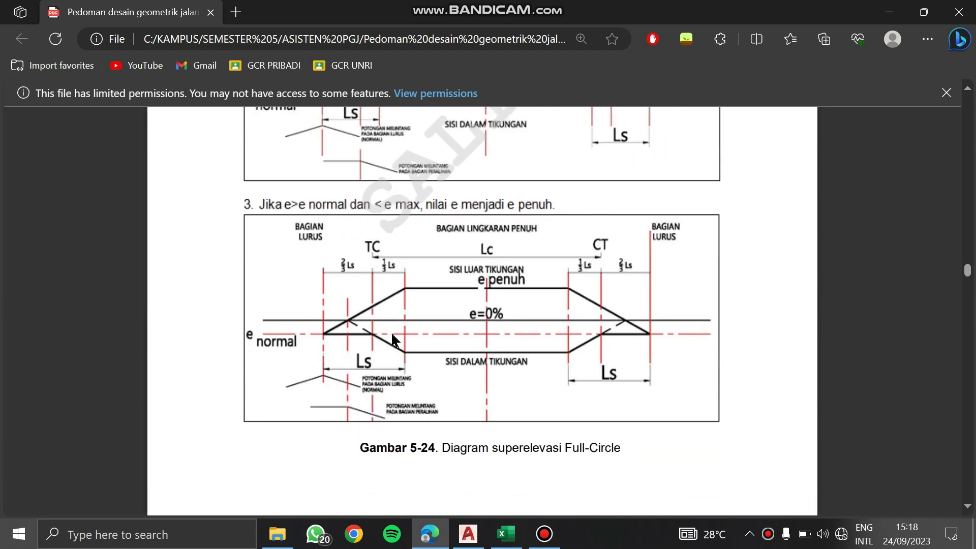
scroll(340, 334, "up", 5)
scroll(341, 333, "down", 5)
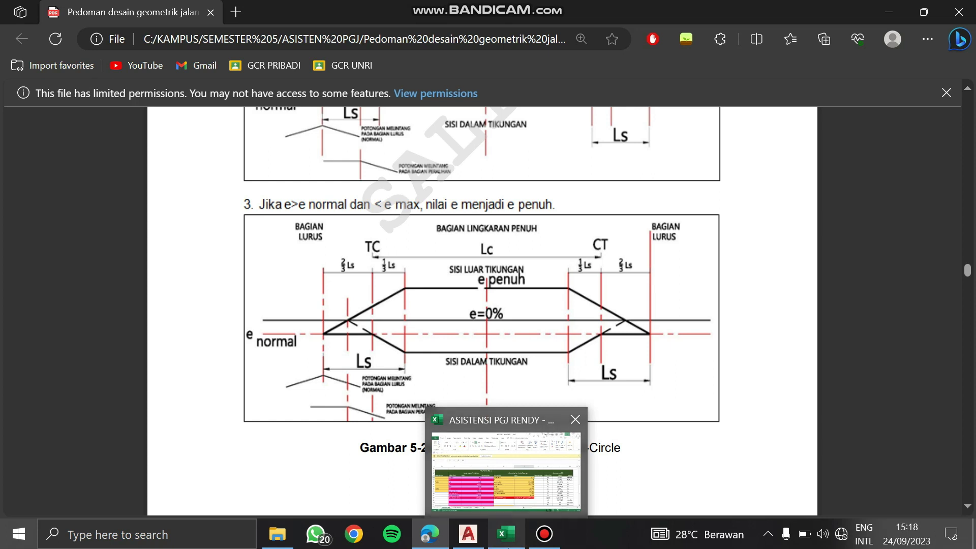
Switch to AutoCAD and draw an XLINE at the FC curve, from the arc's midpoint through the tangent intersection point by the EC dimension.
left_click(483, 543)
middle_click_drag(694, 346, 542, 301)
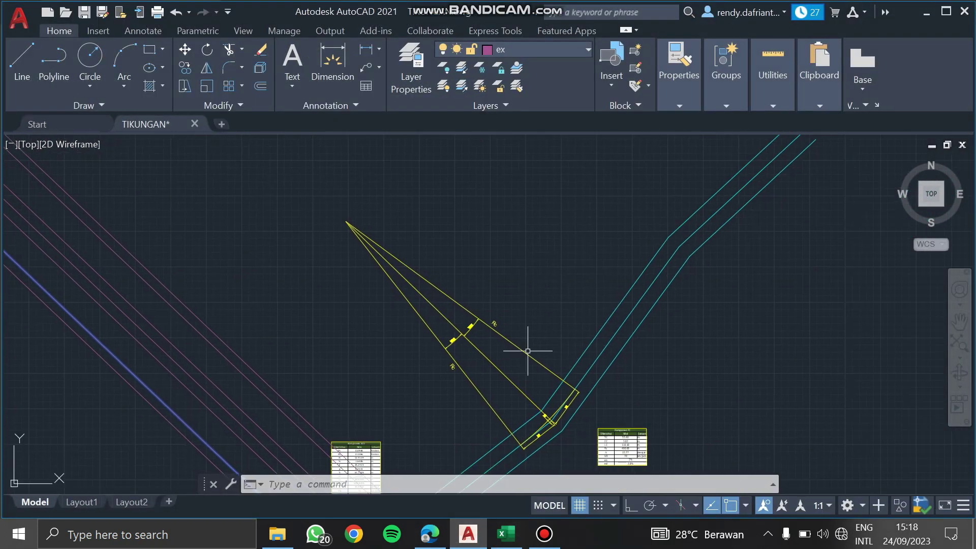
middle_click_drag(530, 377, 493, 151)
scroll(366, 376, "down", 2)
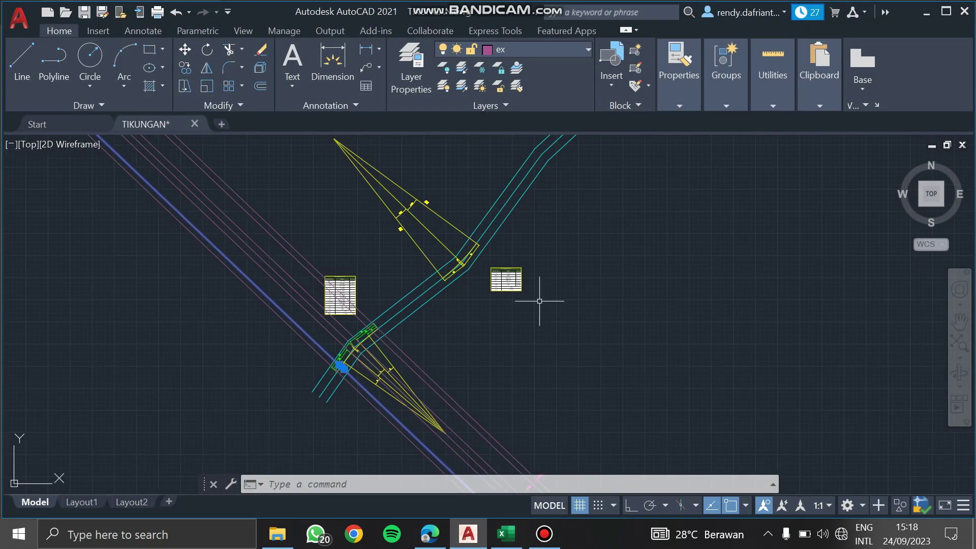
scroll(503, 263, "up", 2)
middle_click_drag(472, 275, 513, 332)
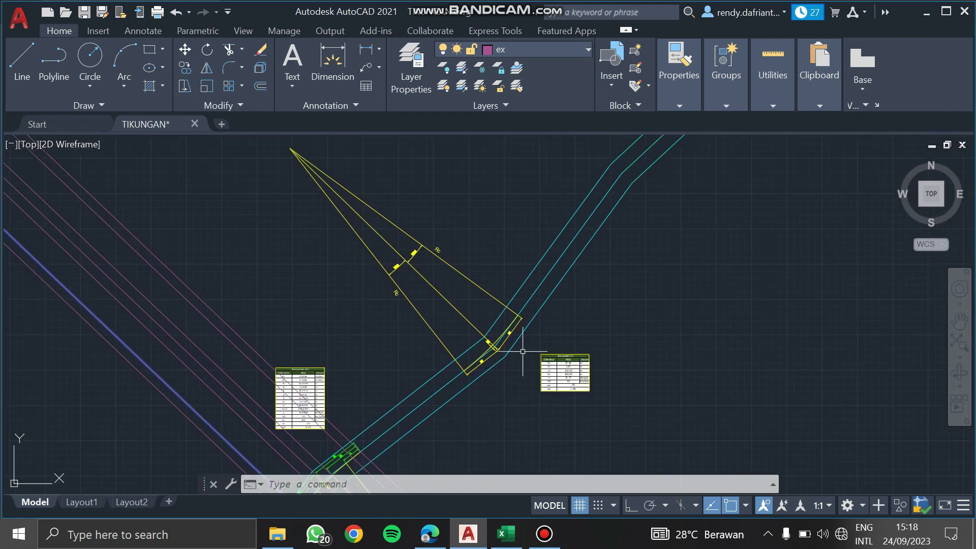
scroll(501, 352, "up", 2)
type("xl")
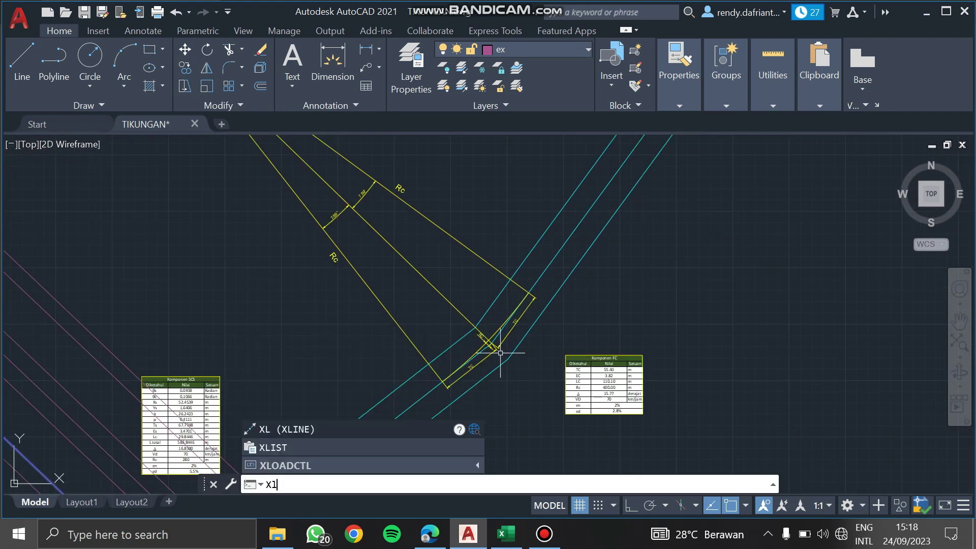
key("Return")
scroll(487, 342, "up", 3)
middle_click_drag(488, 252, 518, 310)
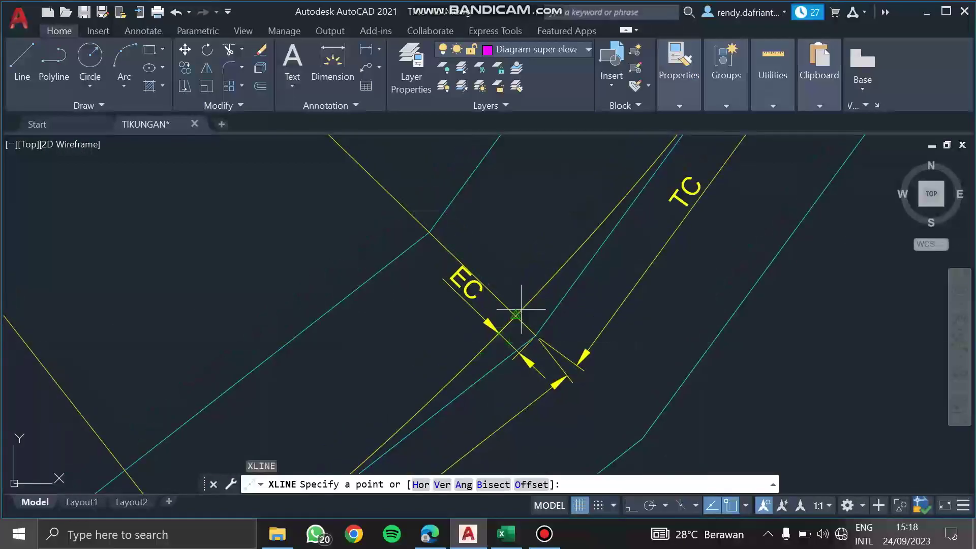
left_click(516, 314)
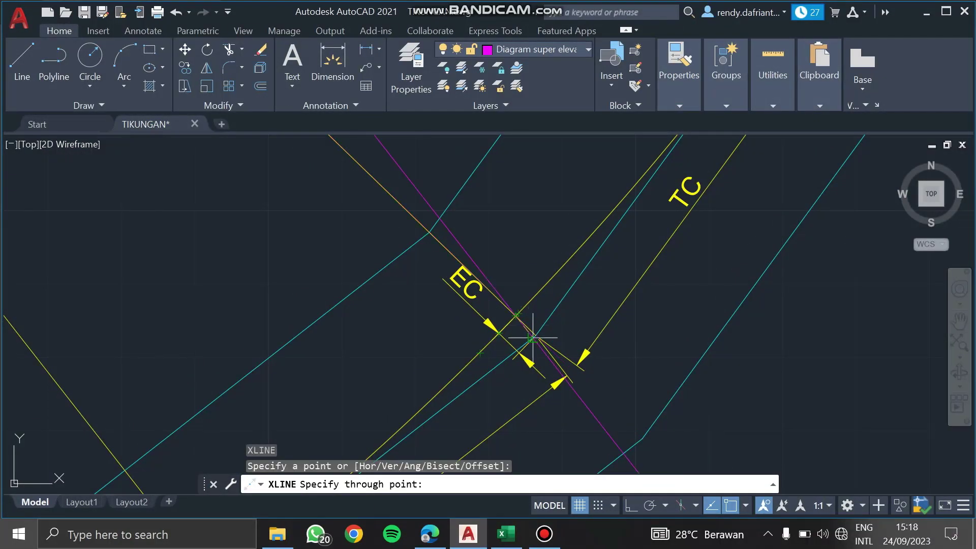
scroll(531, 334, "up", 3)
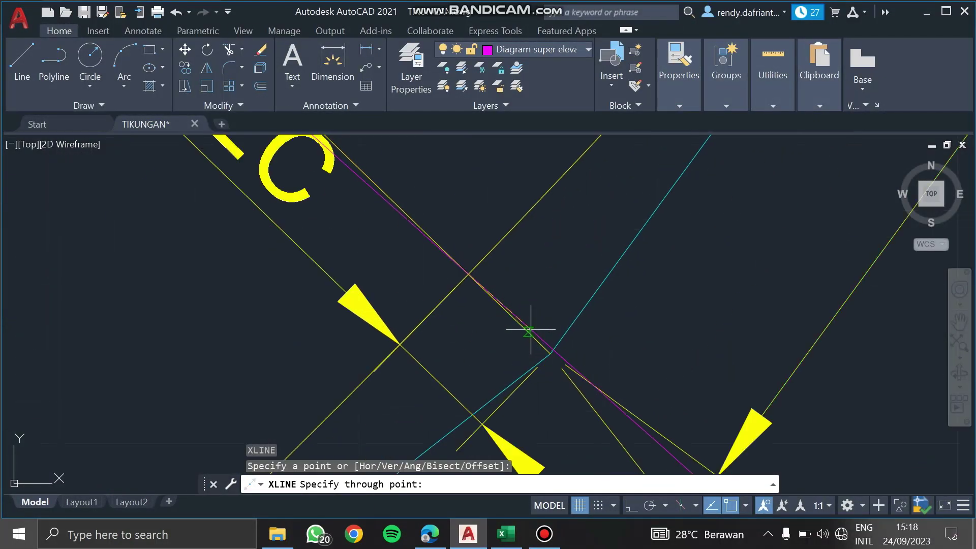
left_click(551, 352)
scroll(551, 354, "down", 5)
key("Escape")
Copy the middle construction line from the arc's midpoint to the arc's upper-right end point at the TC dimension.
left_click(470, 260)
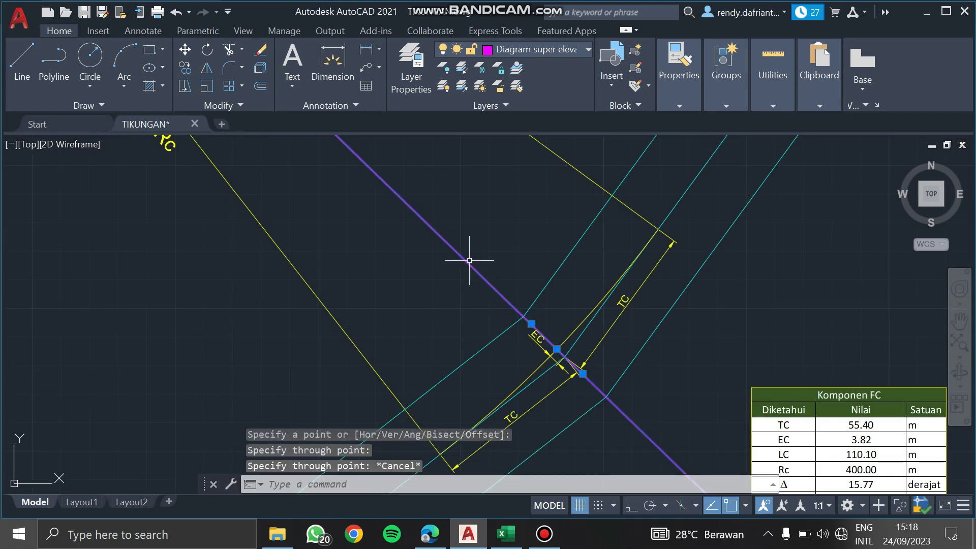
type("cp")
key("Return")
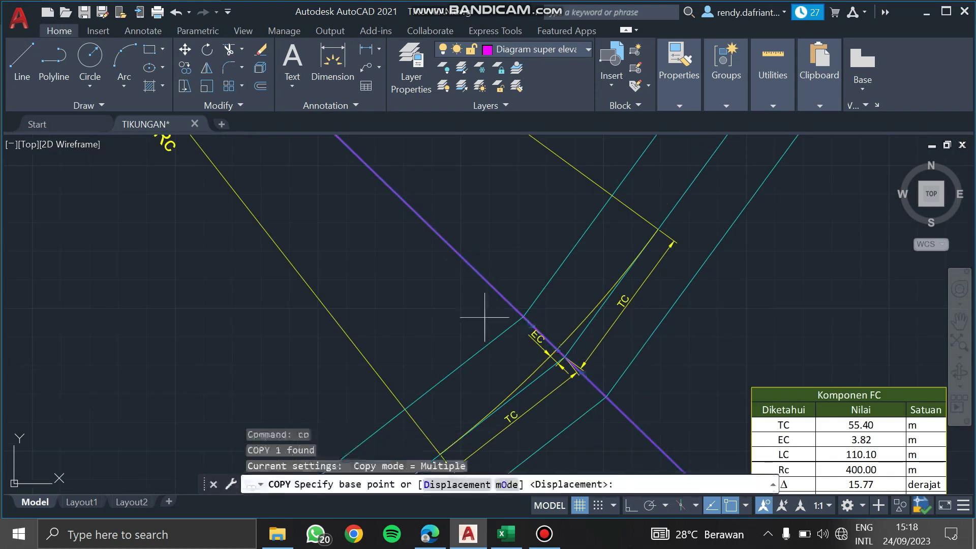
scroll(564, 356, "up", 5)
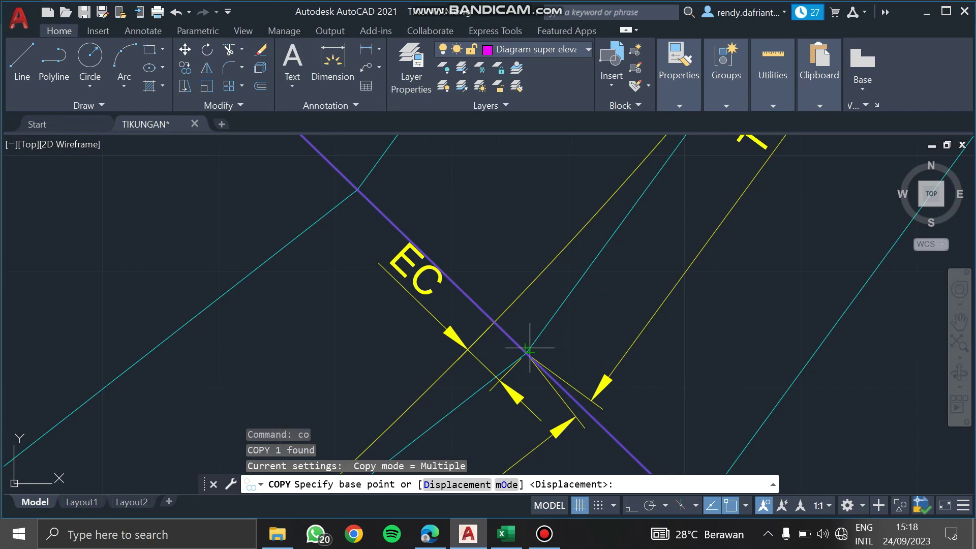
left_click(501, 320)
scroll(570, 289, "down", 2)
middle_click_drag(570, 290, 506, 371)
scroll(552, 333, "down", 2)
middle_click_drag(650, 186, 553, 294)
scroll(559, 294, "up", 4)
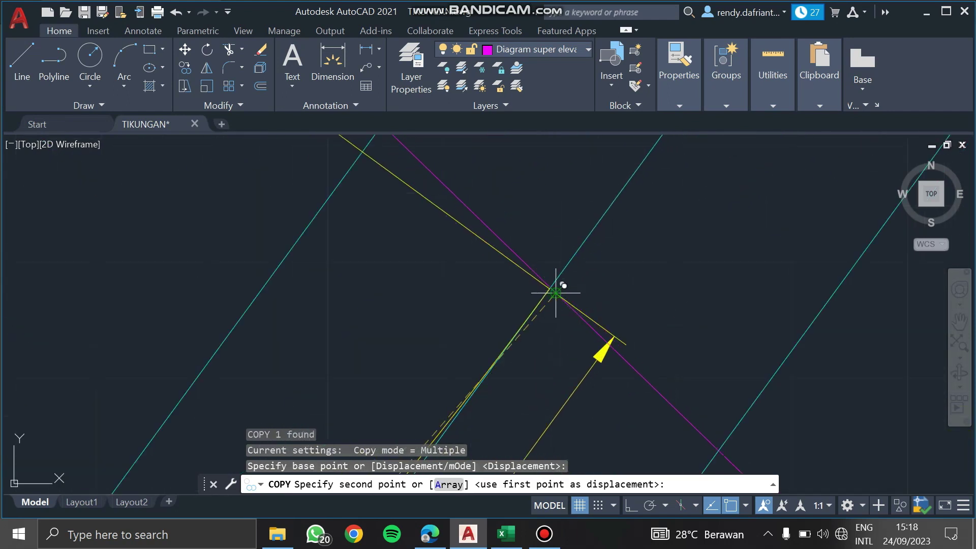
left_click(624, 315)
Place a second copy of the construction line at the lower-left end of the FC curve and finish copying.
scroll(575, 315, "down", 3)
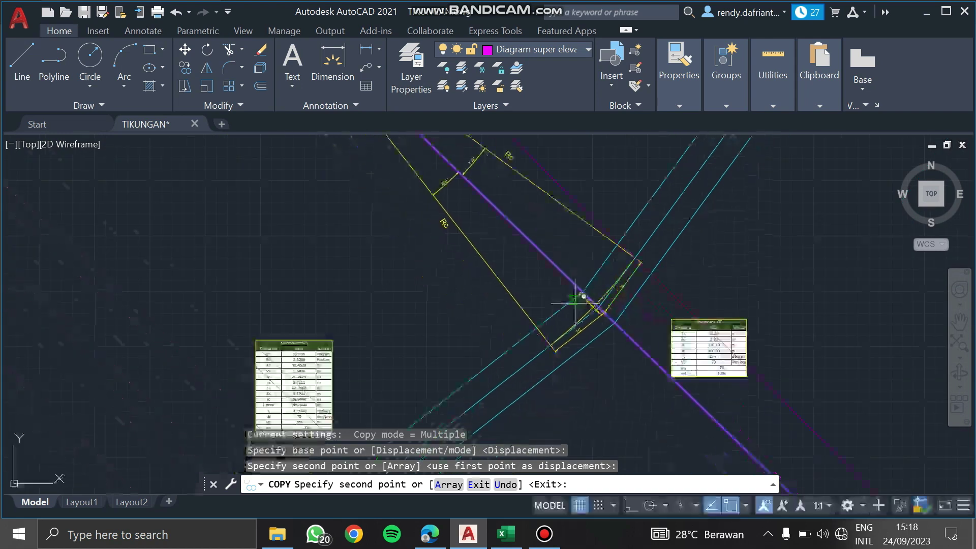
scroll(575, 304, "up", 3)
left_click(468, 363)
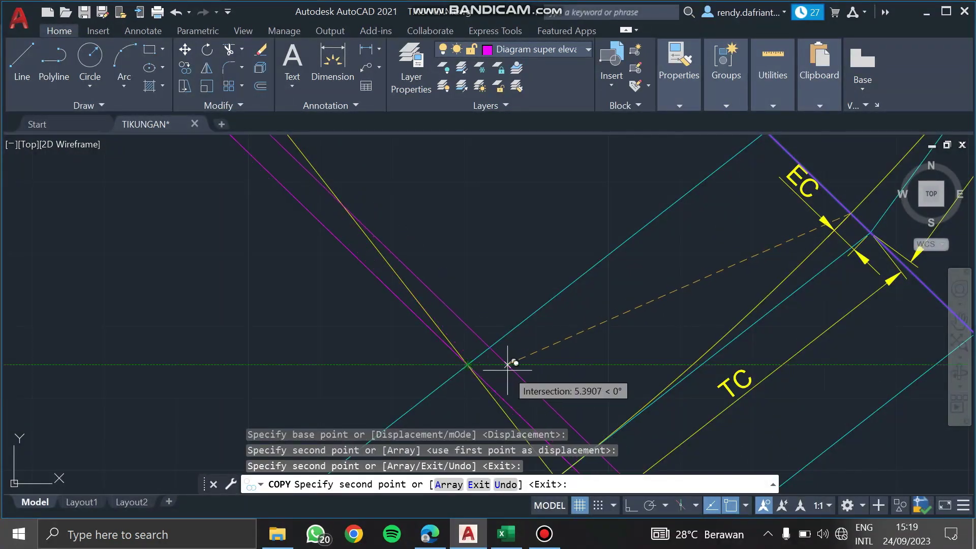
scroll(545, 367, "down", 4)
key("Escape")
Check how Ls is divided at TC in the PDF's third diagram, and locate Ls Desain Akhir in Excel's TIKUNGAN FC table.
left_click(431, 546)
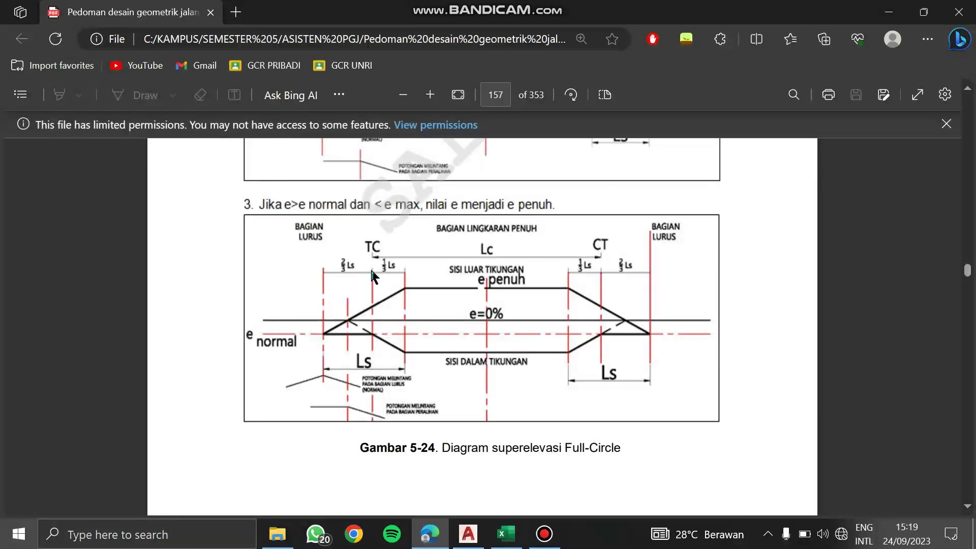
left_click(468, 542)
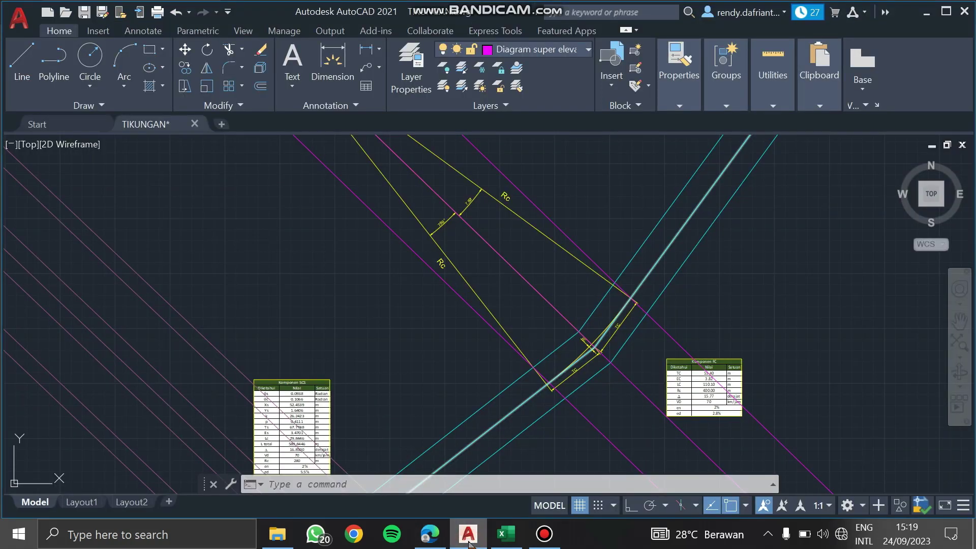
scroll(508, 356, "up", 3)
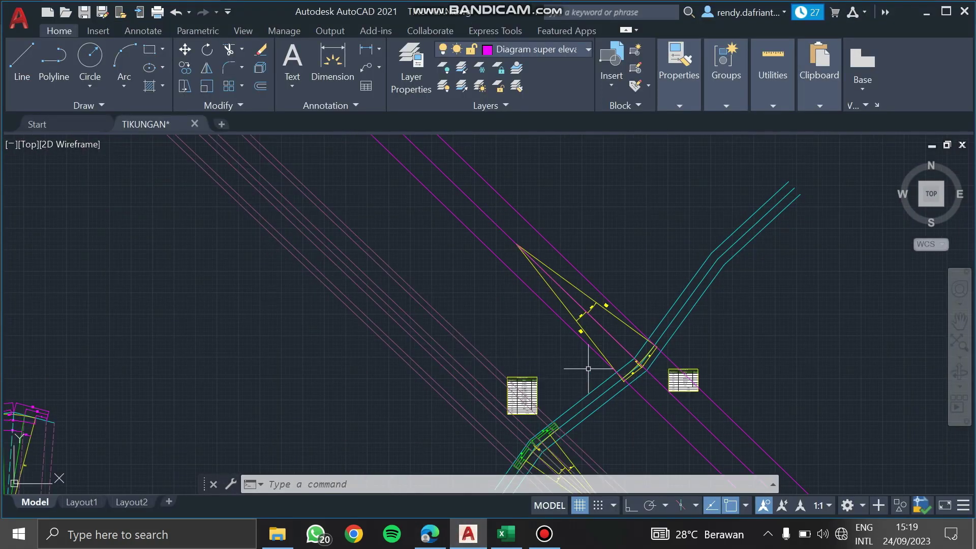
scroll(651, 376, "up", 10)
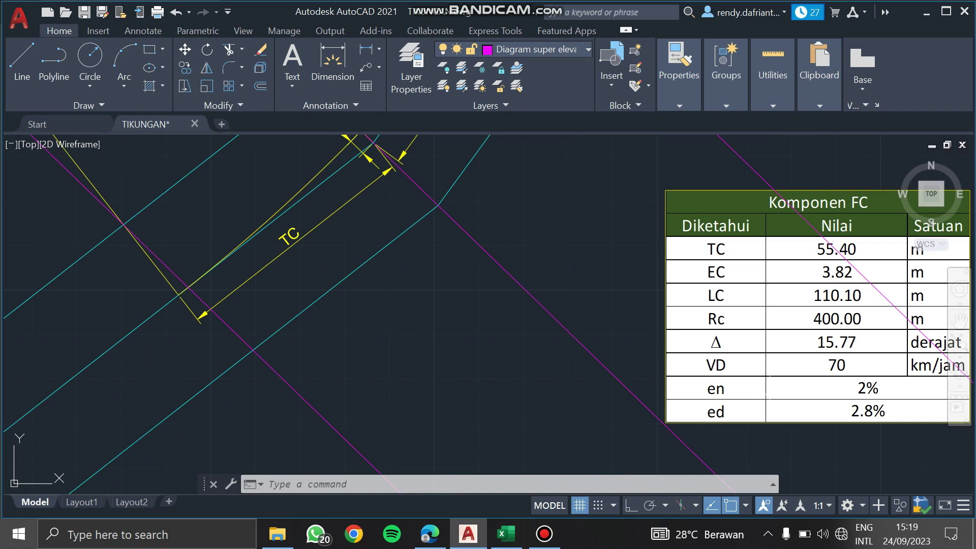
left_click(506, 534)
scroll(524, 361, "down", 5)
scroll(524, 361, "up", 4)
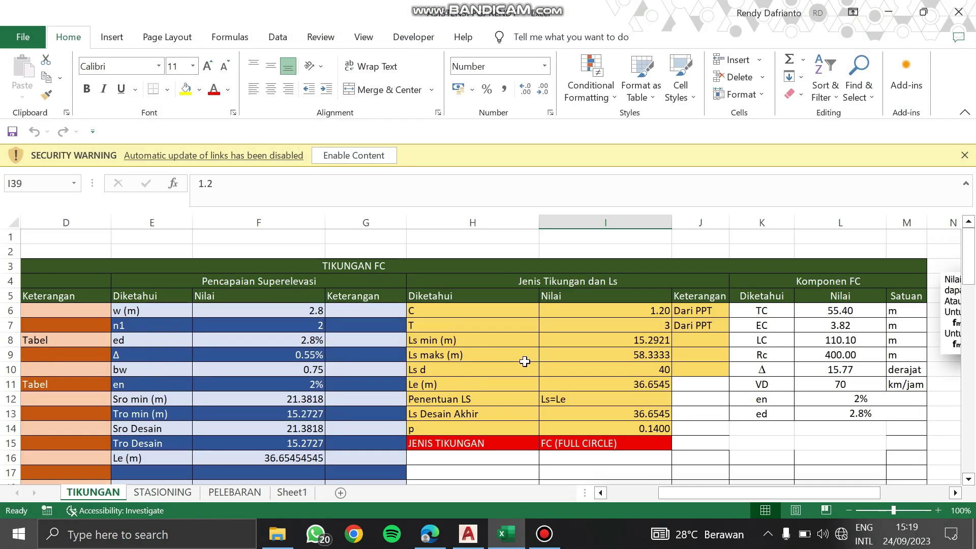
left_click(626, 414)
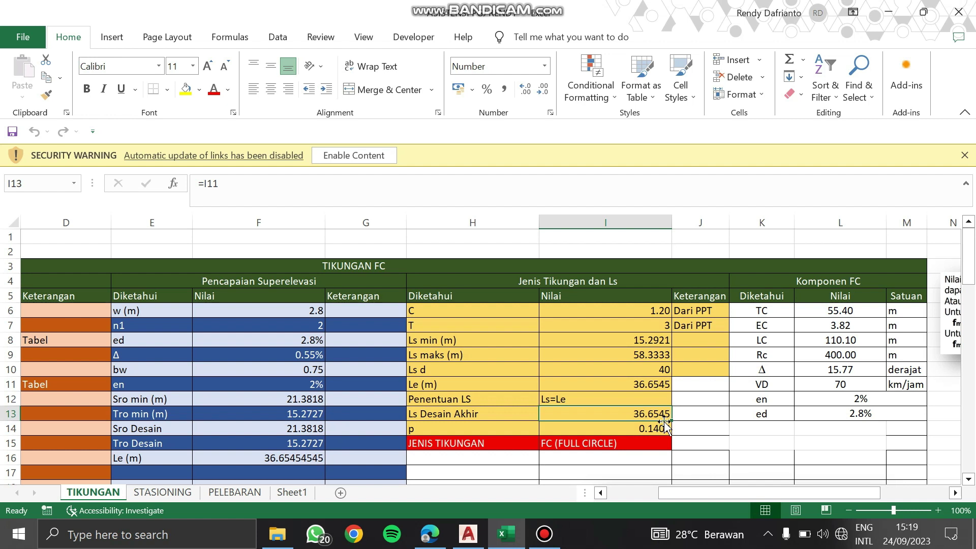
left_click(511, 536)
left_click(511, 536)
scroll(651, 438, "down", 1)
scroll(651, 438, "down", 1)
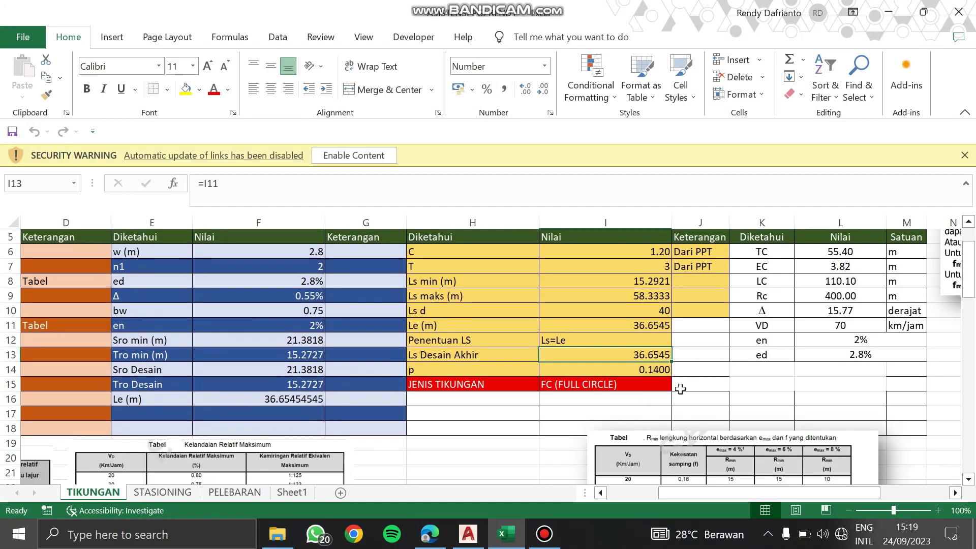
Calculate two thirds of Ls Desain Akhir in cell J13 with the formula =(2/3)*I13.
left_click(688, 360)
type("=")
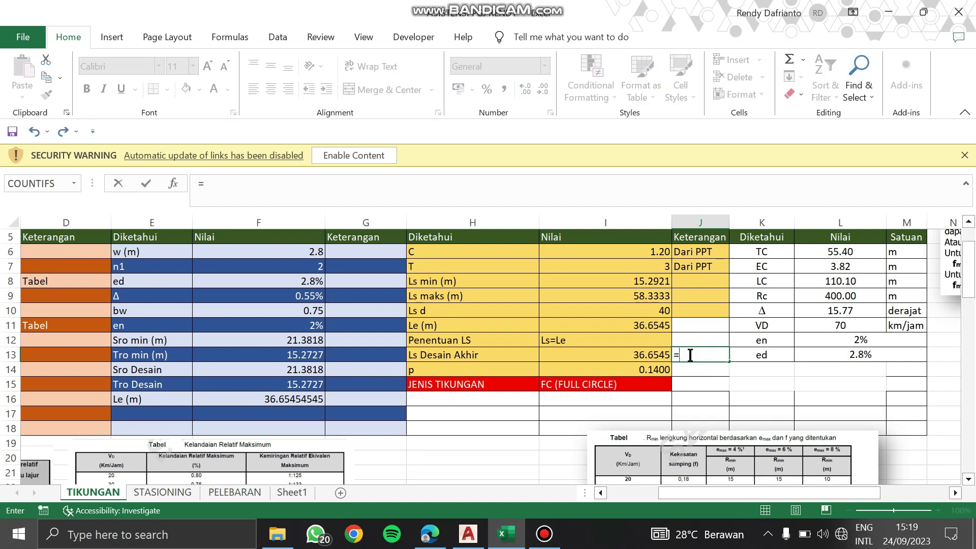
type("2/")
left_click(643, 354)
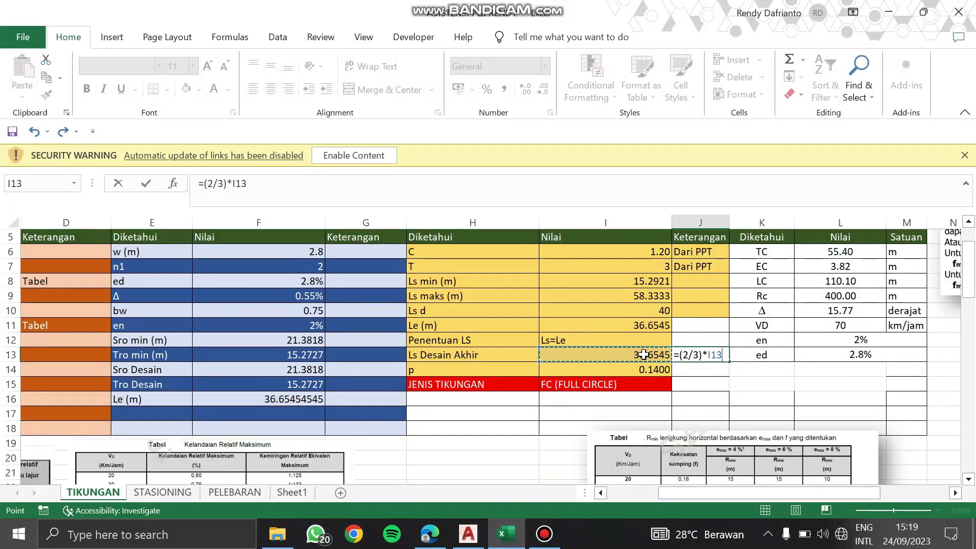
key("Return")
Reduce the number format of cell J13 to two decimal places.
left_click(695, 353)
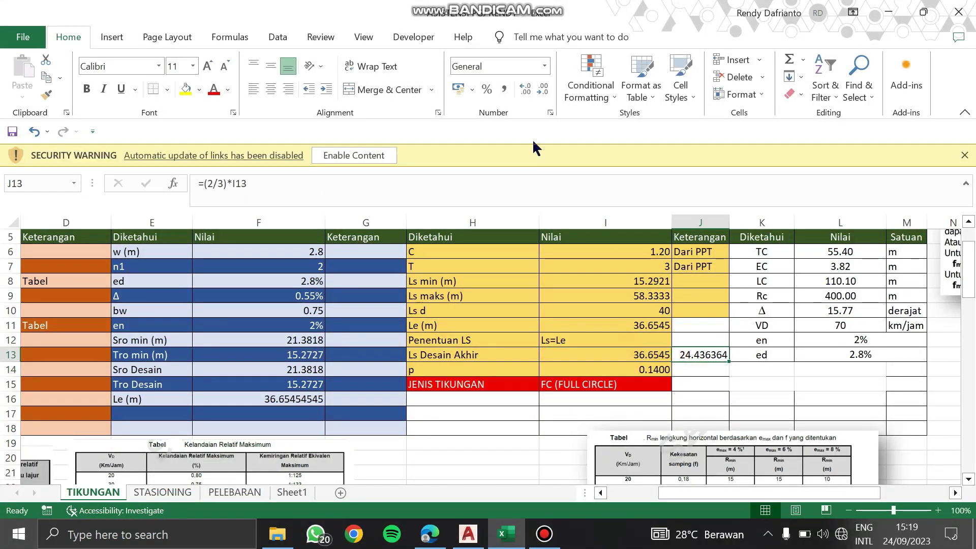
left_click(543, 90)
left_click(543, 91)
left_click(543, 91)
left_click(543, 92)
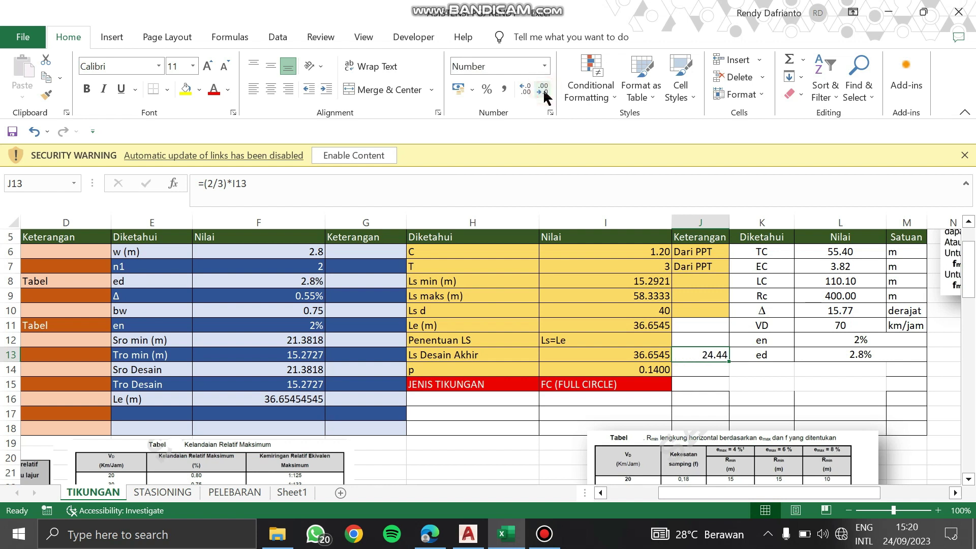
Switch to the AutoCAD drawing at the upper-right end of the FC curve.
left_click(485, 540)
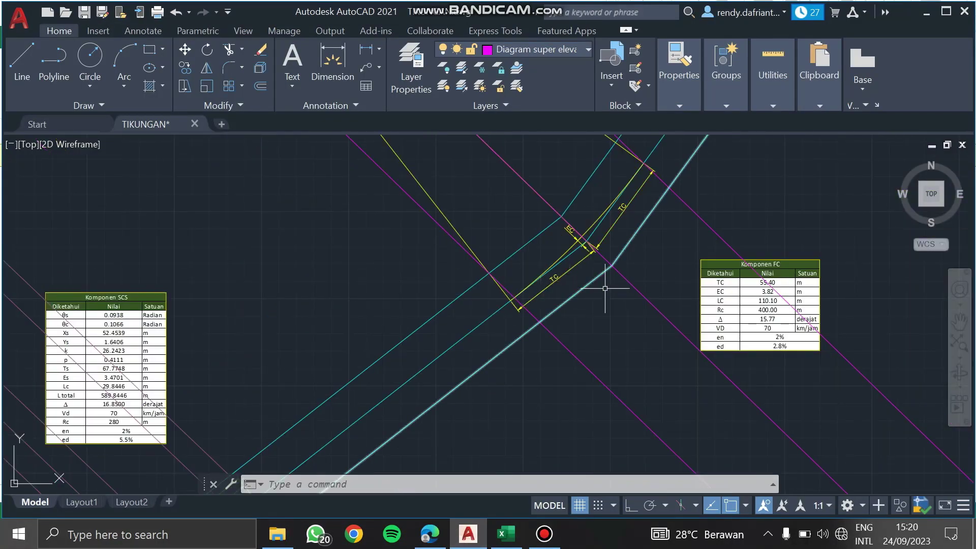
scroll(567, 283, "up", 3)
scroll(546, 315, "up", 2)
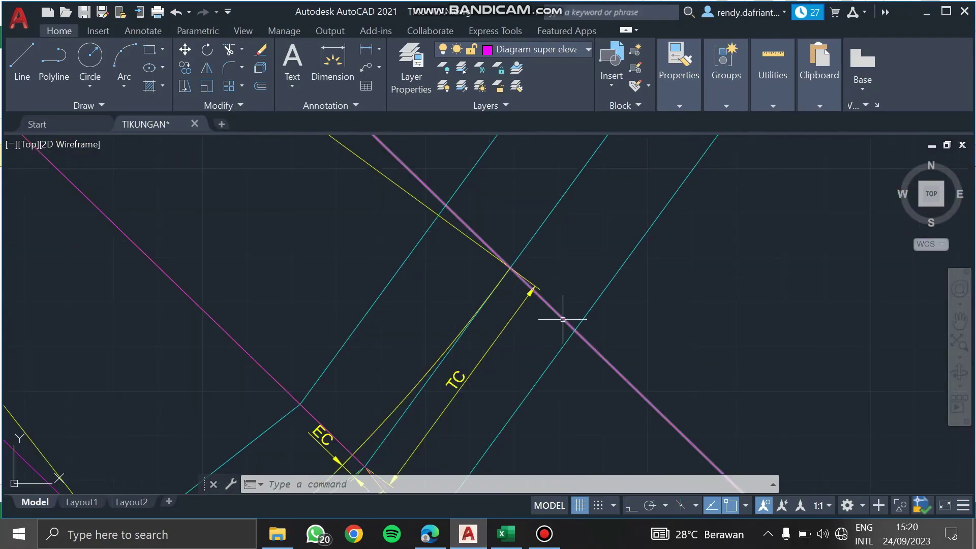
left_click(569, 323)
middle_click_drag(577, 322, 514, 374)
scroll(514, 375, "down", 5)
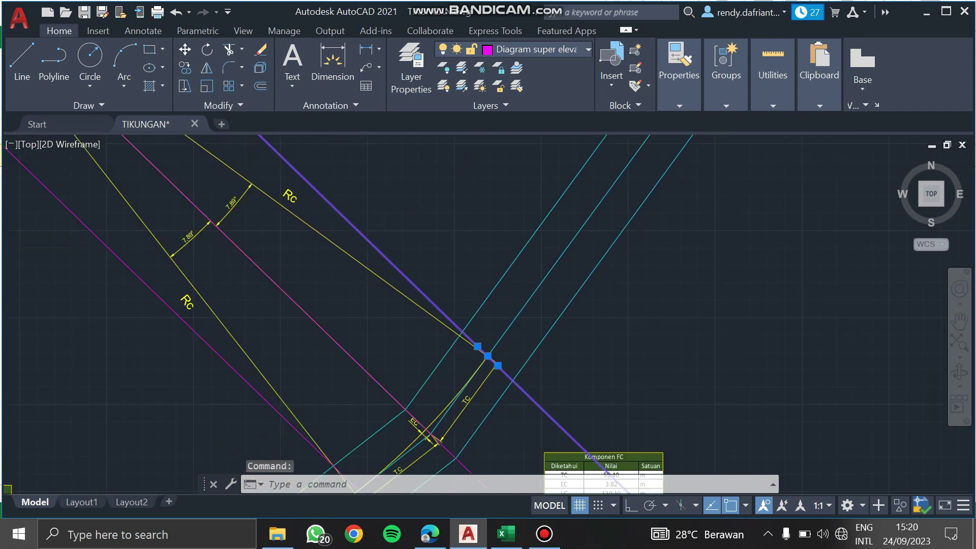
scroll(508, 371, "up", 2)
scroll(506, 371, "up", 4)
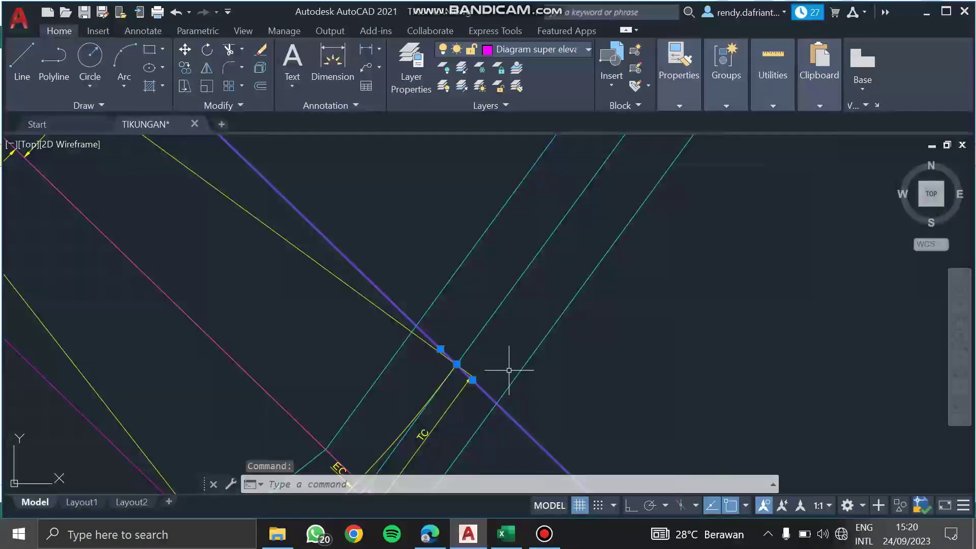
type("cp")
key("Return")
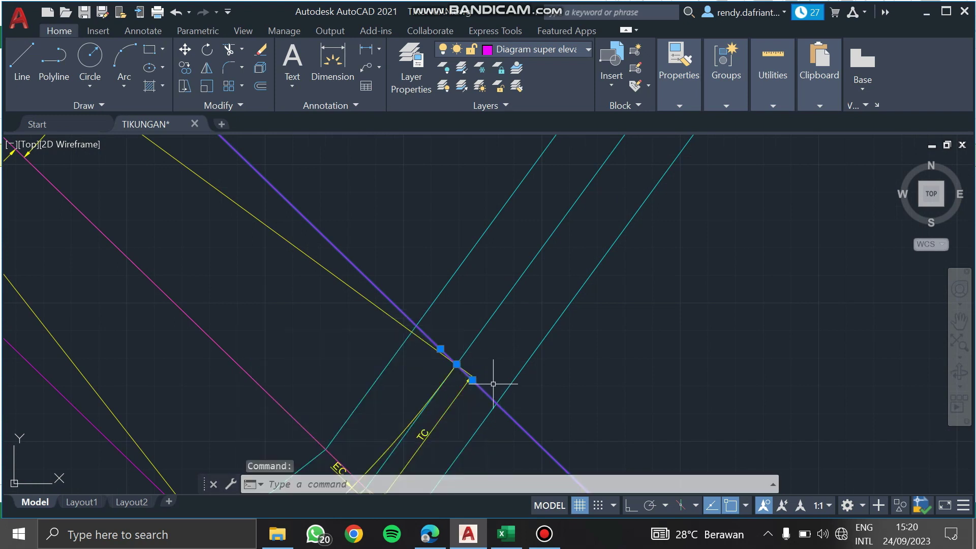
key("Escape")
Draw a 24.44 line from the upper-right end of the FC curve outward along the road centreline.
type("l")
key("Return")
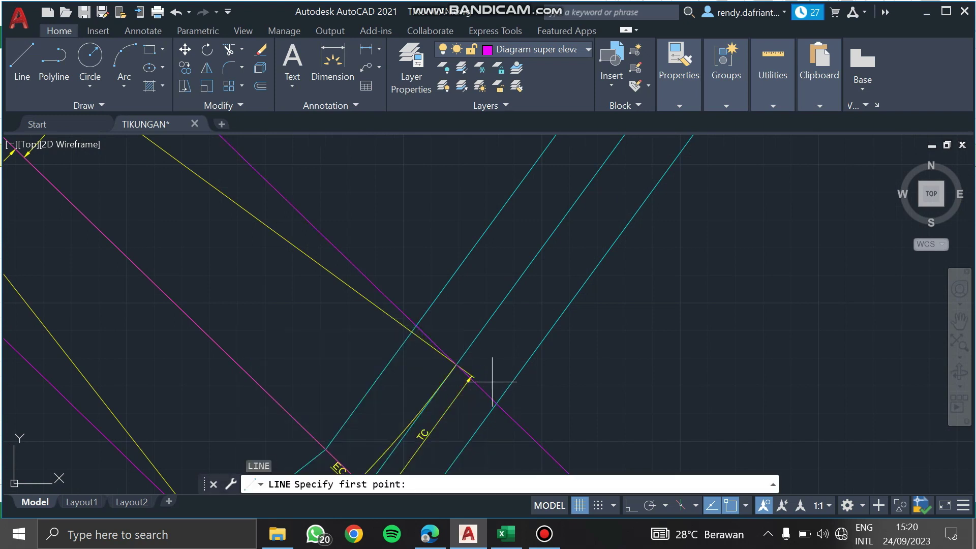
scroll(479, 384, "up", 3)
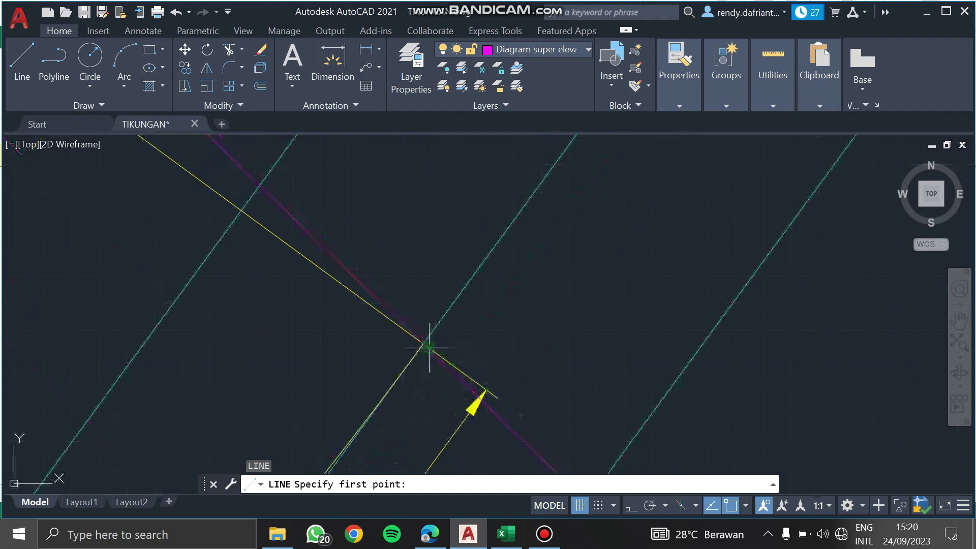
left_click(485, 390)
scroll(544, 284, "down", 3)
scroll(544, 283, "up", 3)
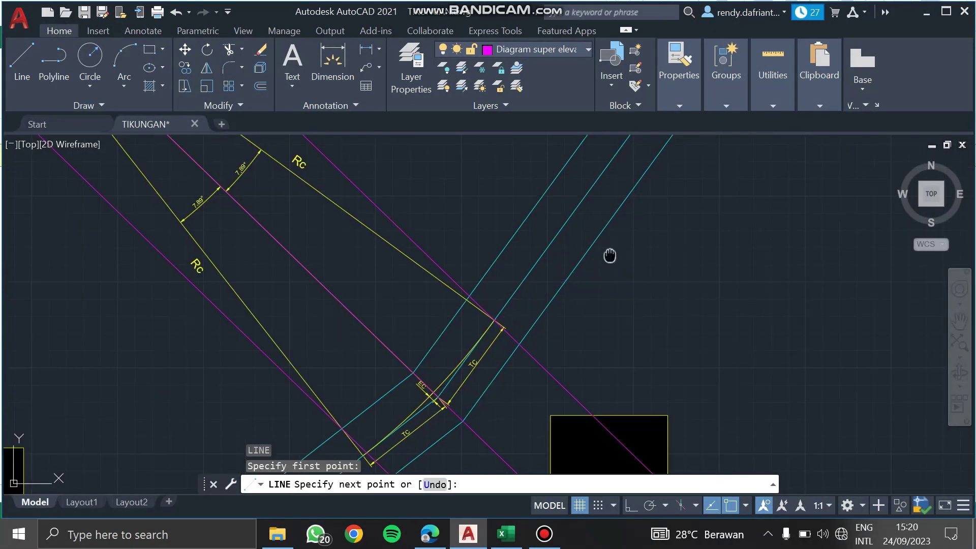
type("24")
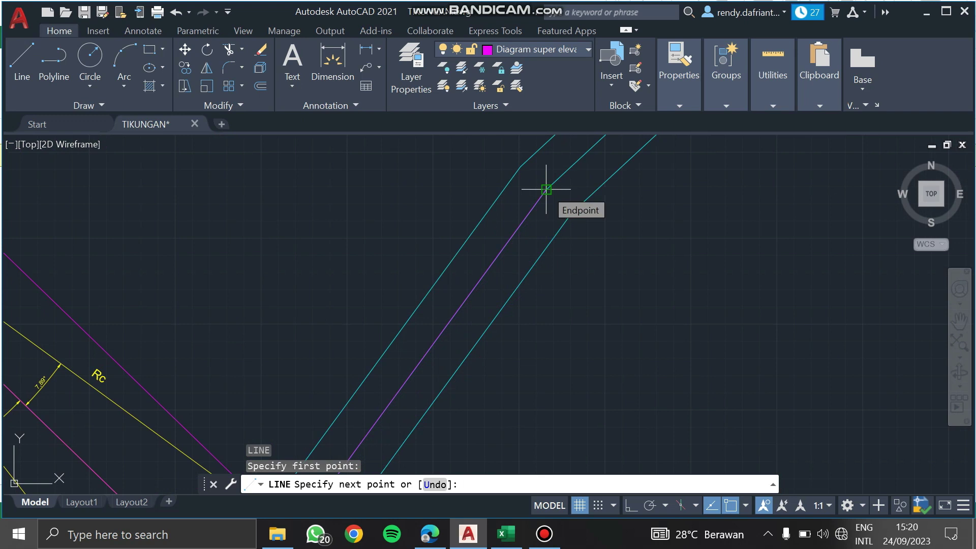
type(".44")
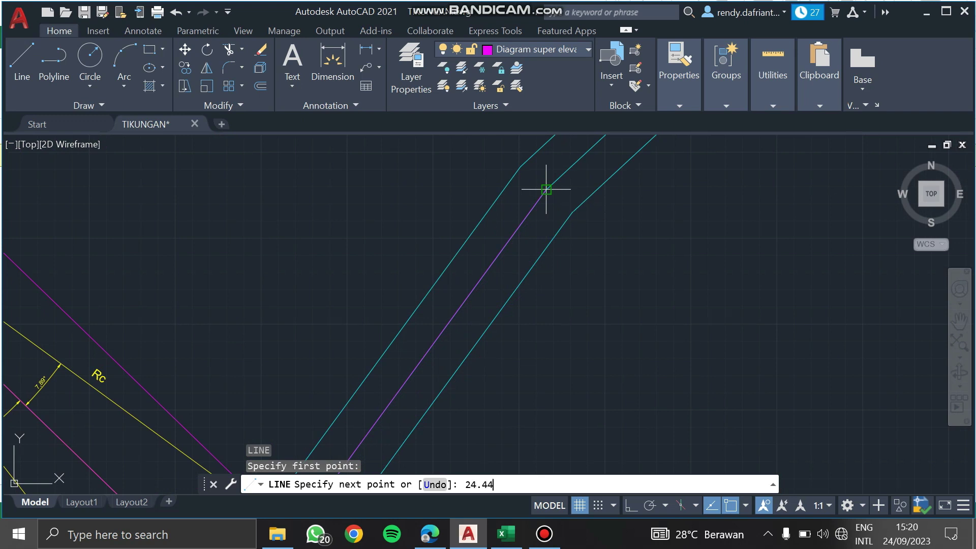
key("Return")
scroll(522, 348, "down", 4)
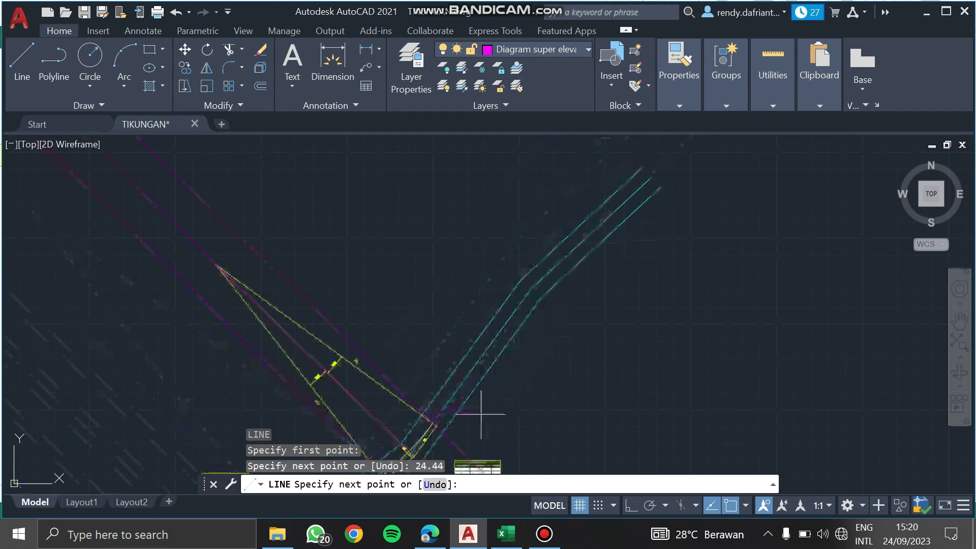
key("Escape")
Copy the construction line at the curve's upper-right end to the far end of the 24.44 line.
scroll(436, 425, "up", 5)
left_click(382, 393)
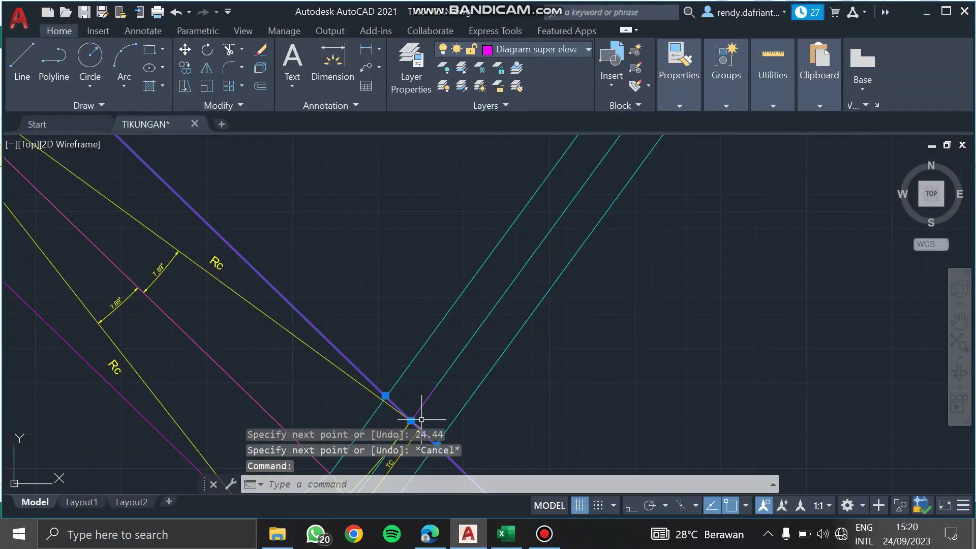
type("co")
key("Return")
scroll(417, 421, "up", 4)
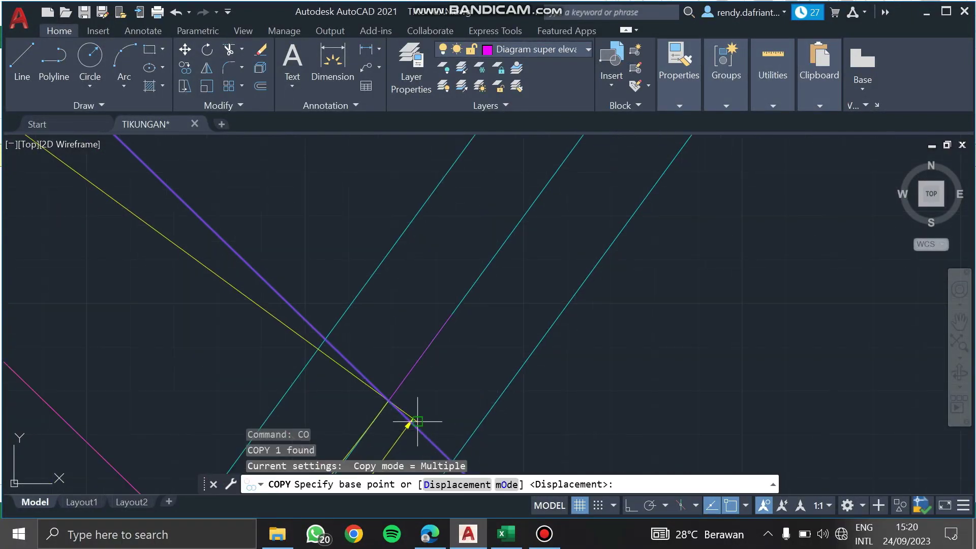
scroll(392, 410, "up", 5)
left_click(378, 374)
scroll(469, 403, "down", 3)
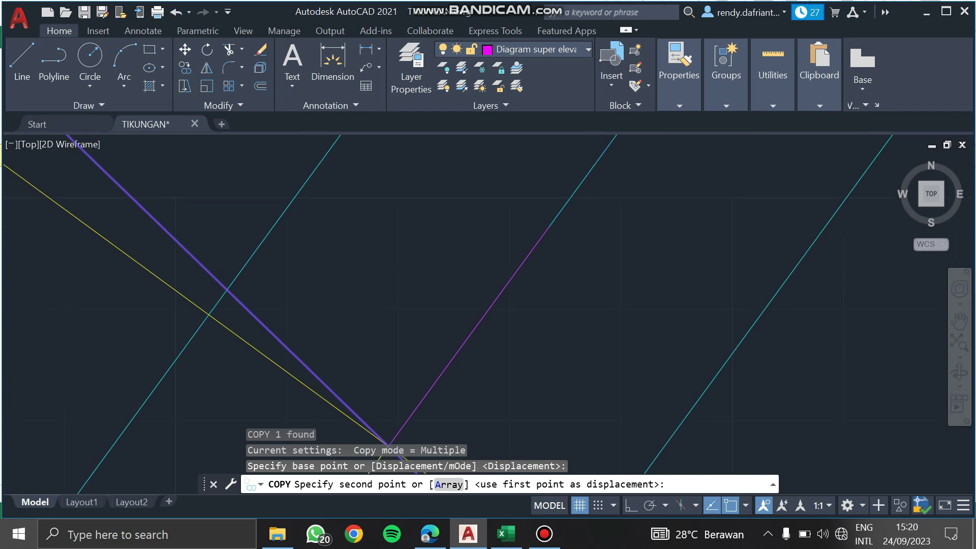
left_click(553, 226)
scroll(615, 285, "up", 2)
key("Escape")
scroll(610, 277, "down", 3)
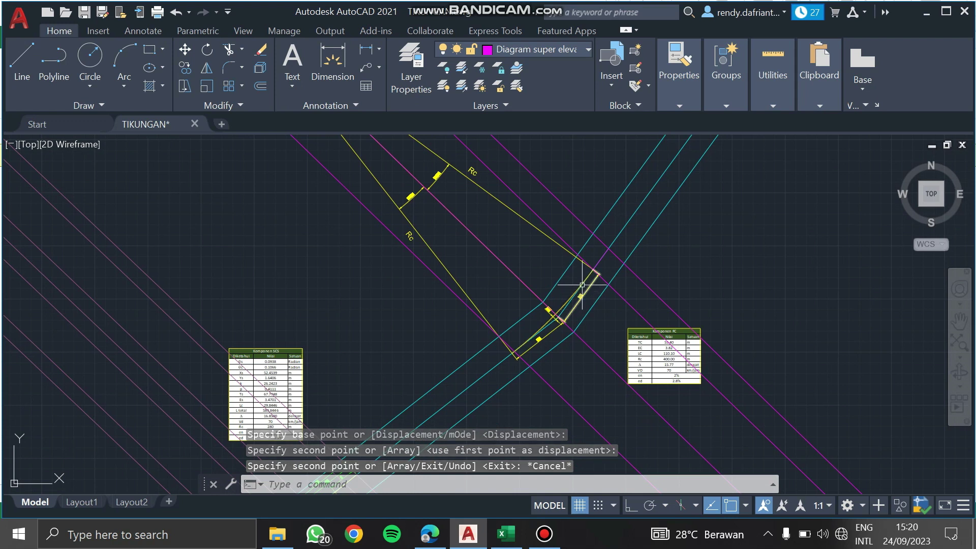
Check how Ls is split on both sides of TC in the third Full-Circle superelevation diagram of the PDF.
scroll(585, 275, "up", 4)
left_click(429, 534)
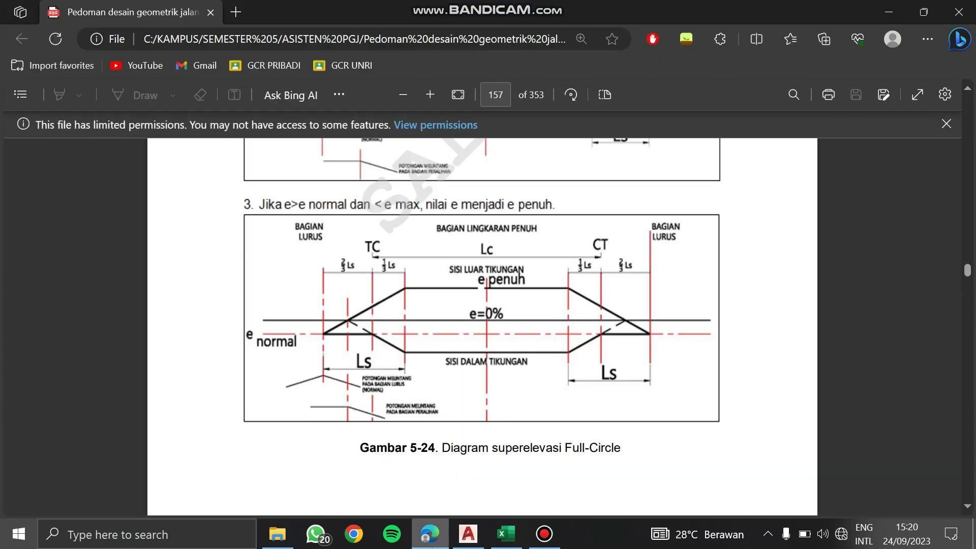
mouse_move(430, 534)
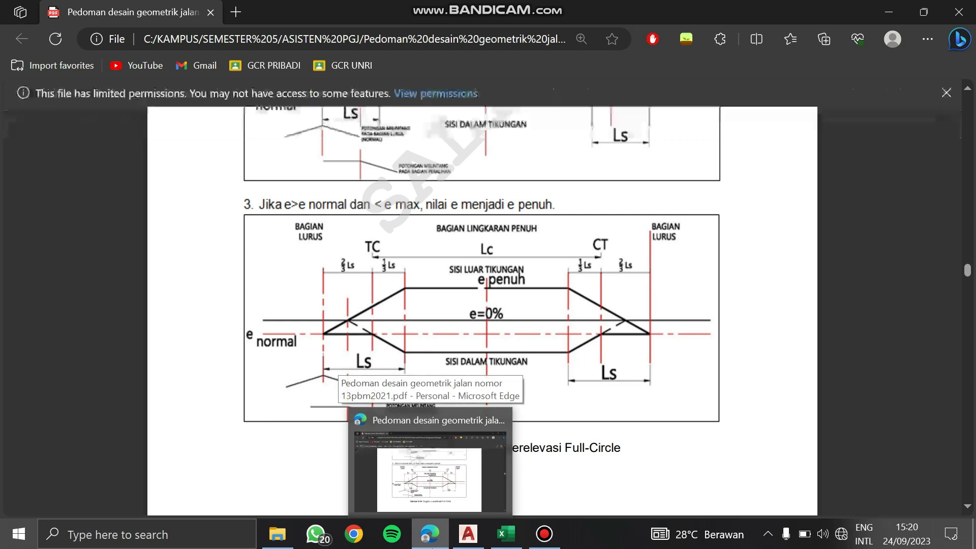
left_click(430, 534)
left_click(430, 534)
left_click(429, 534)
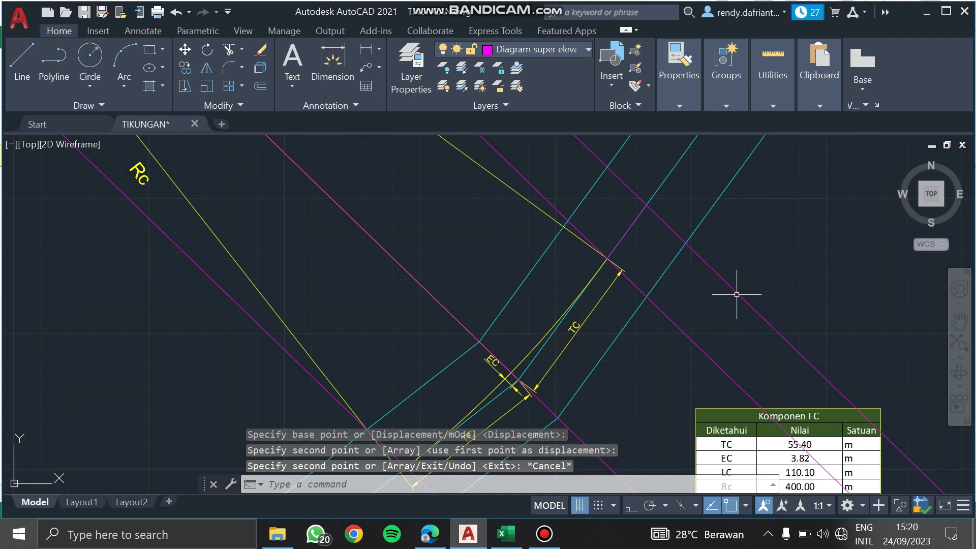
Switch to Excel and edit the formula in cell J13 to calculate one third of Ls Desain Akhir.
left_click(506, 534)
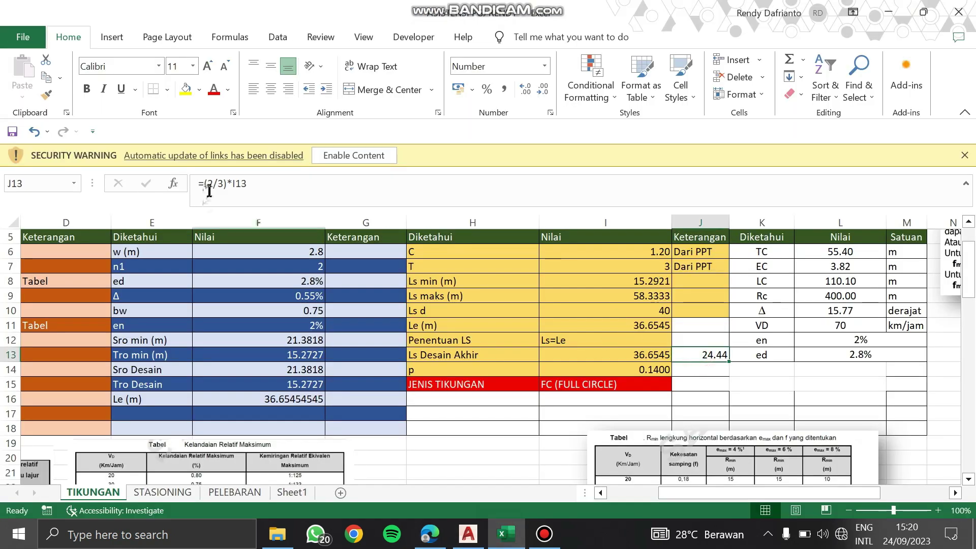
left_click(249, 191)
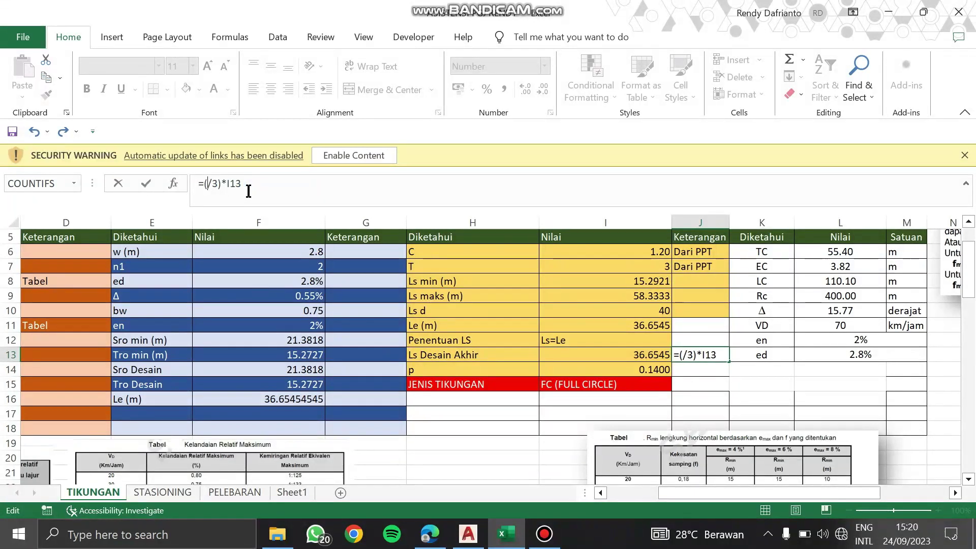
key("Return")
Back in AutoCAD, draw a 12.22 line from the curve's upper-right end inward toward the tangent intersection.
left_click(468, 534)
mouse_move(654, 283)
middle_mouse_down()
mouse_move(611, 308)
mouse_move(505, 409)
mouse_move(502, 387)
middle_mouse_up()
type("1")
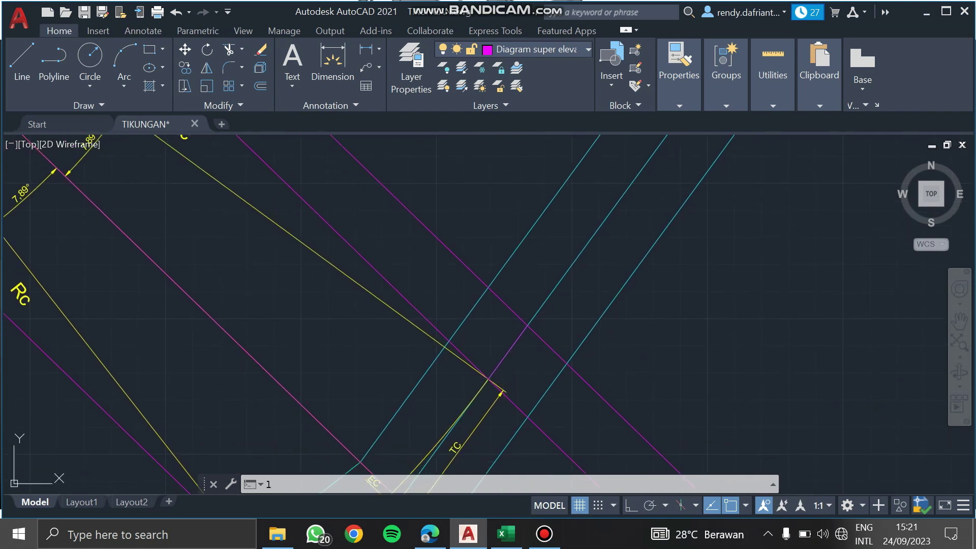
key("Return")
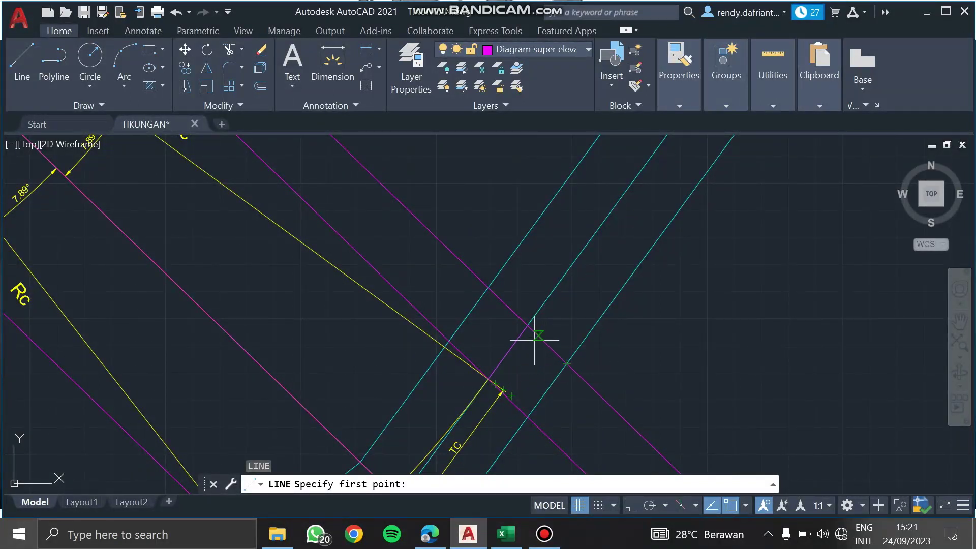
middle_click_drag(497, 399, 520, 343)
scroll(526, 334, "up", 3)
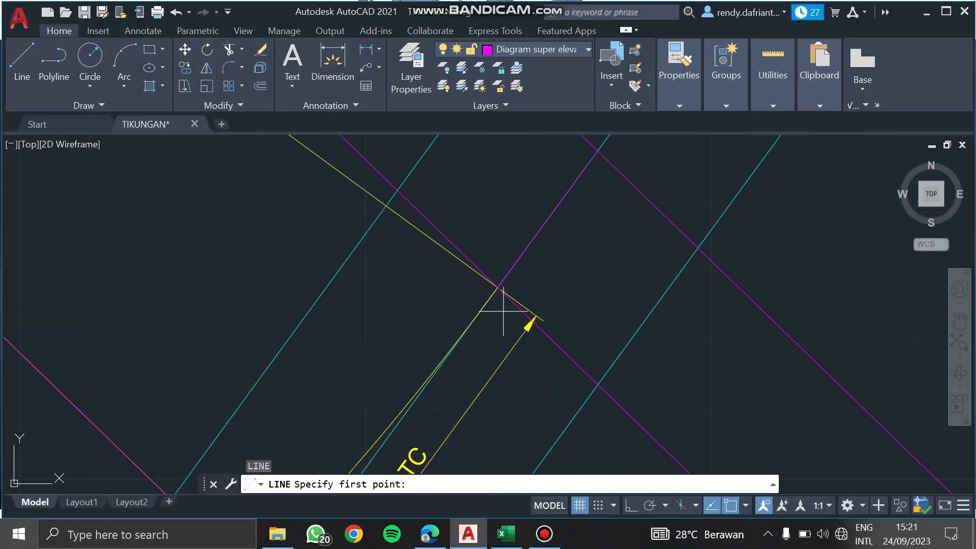
left_click(496, 288)
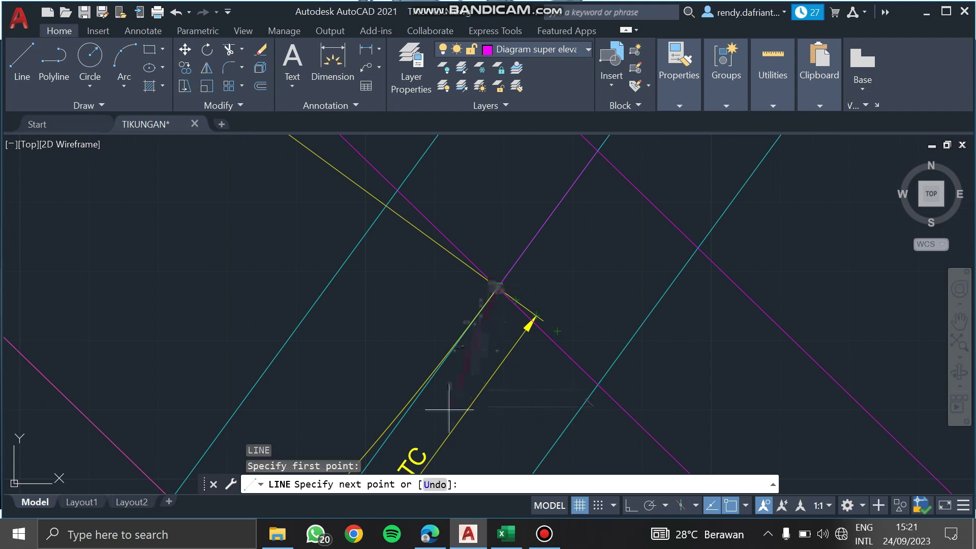
middle_click_drag(450, 407, 507, 252)
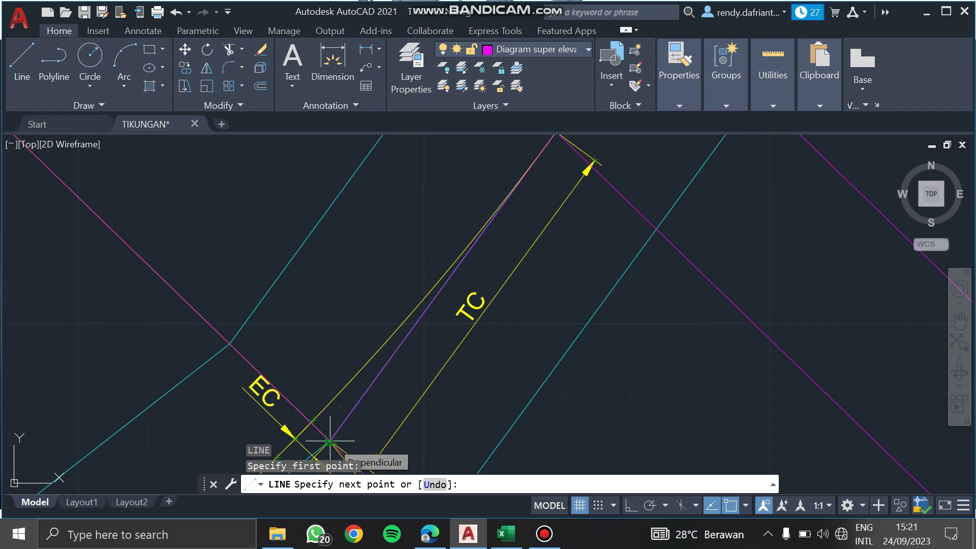
type("22")
key("Return")
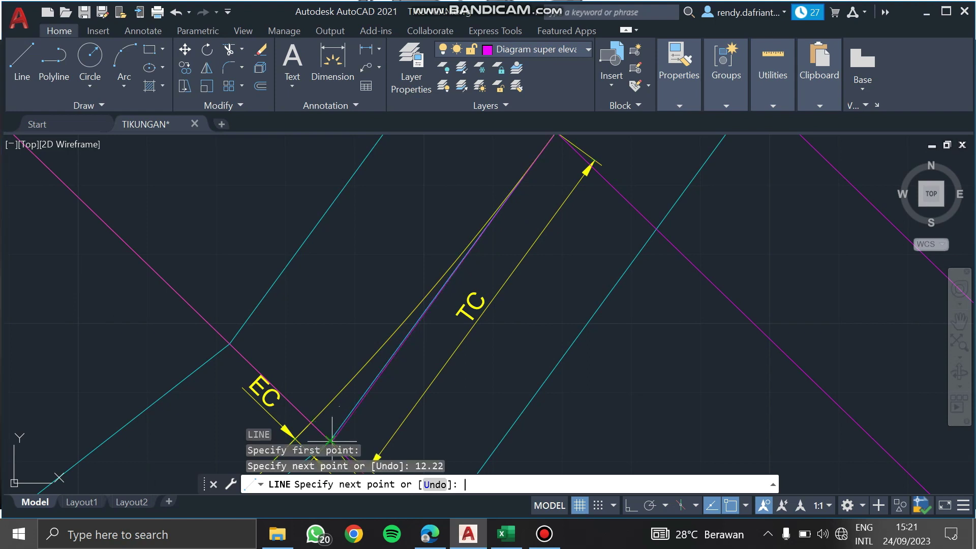
key("Return")
Copy the outer construction line from the end of the 24.44 line to the inner end of the 12.22 line.
middle_click_drag(658, 270, 598, 434)
left_click(742, 300)
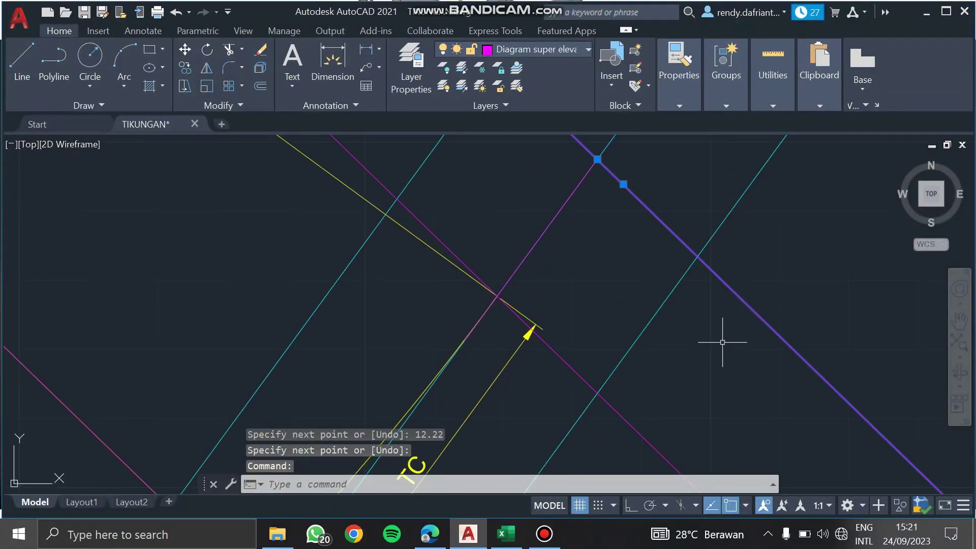
middle_click_drag(722, 343, 697, 408)
type("co")
key("Return")
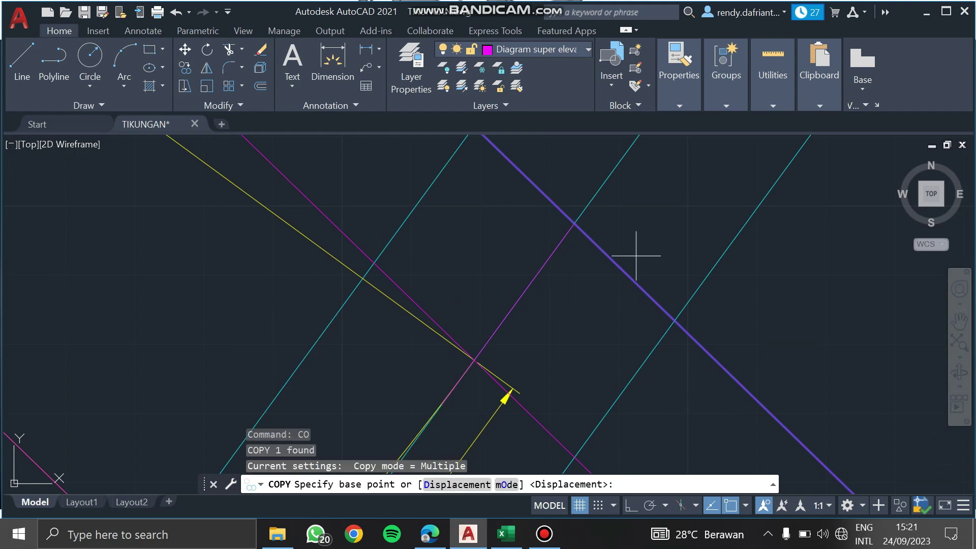
left_click(573, 223)
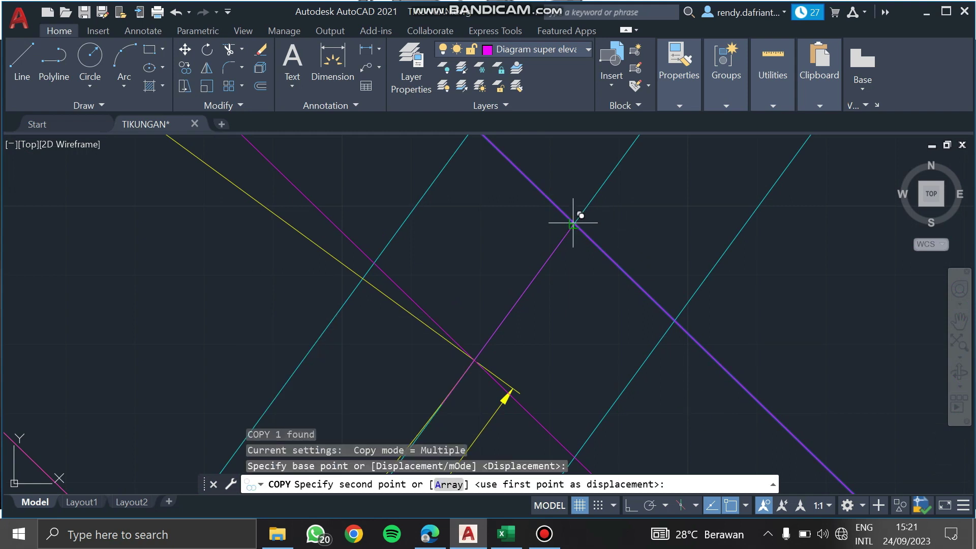
left_click(442, 404)
key("Escape")
scroll(488, 328, "down", 2)
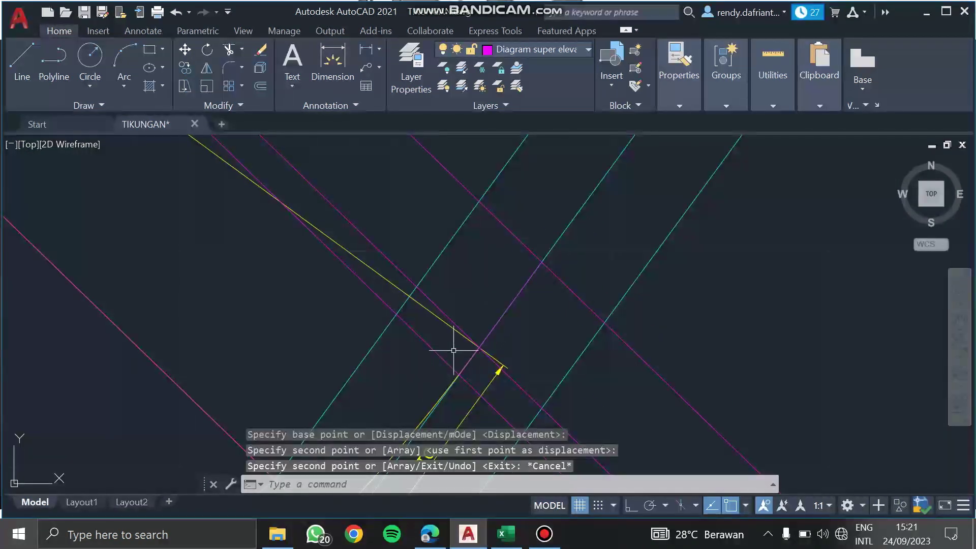
Mirror the two new construction lines about the middle line of the FC curve, keeping the source objects.
left_click(437, 353)
left_click(524, 237)
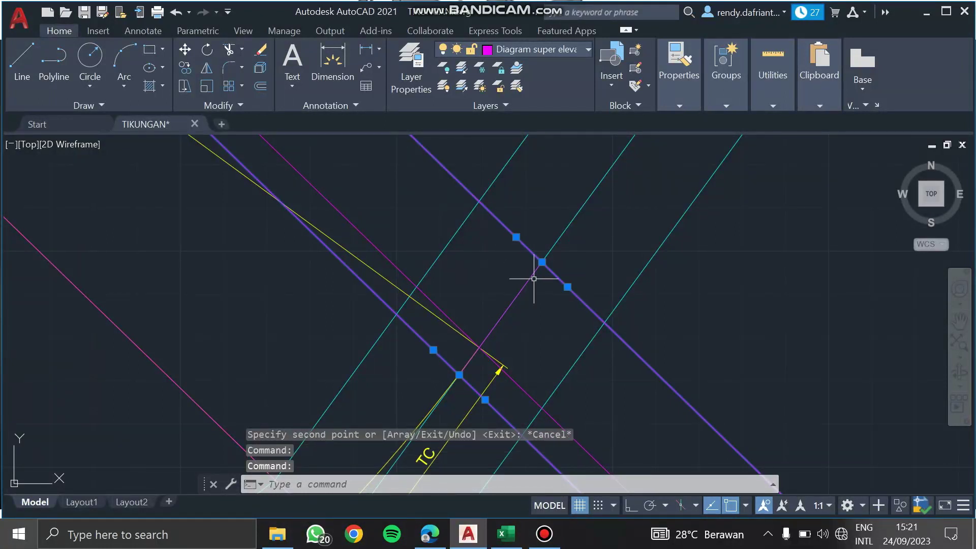
key("Return")
middle_click_drag(511, 356, 688, 82)
left_click(504, 254)
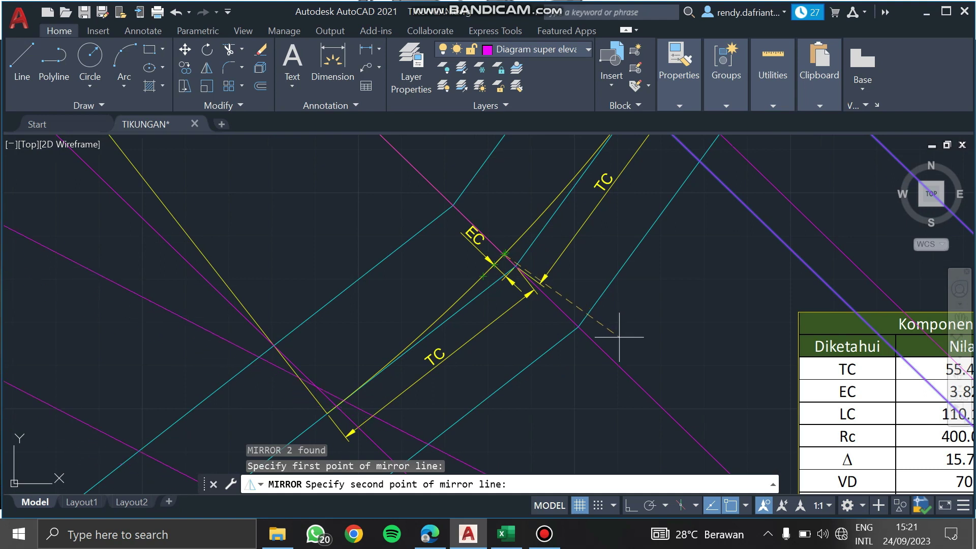
left_click(577, 327)
left_click(562, 485)
type("no")
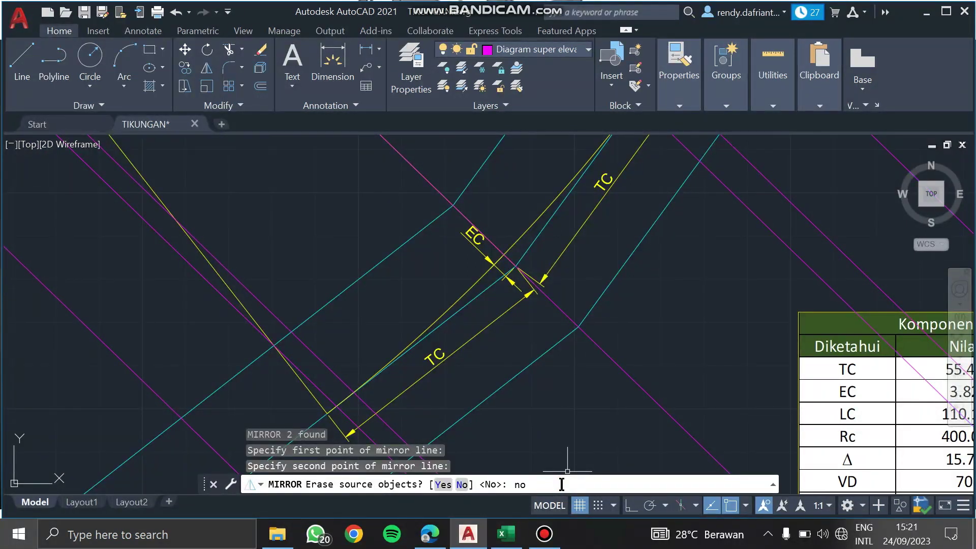
key("Return")
Examine the Full-Circle superelevation diagram in the PDF guideline and the en and ed values in the Excel Komponen FC table.
scroll(519, 368, "down", 5)
middle_click_drag(456, 303, 520, 415)
middle_click_drag(390, 229, 466, 349)
middle_click_drag(358, 305, 472, 364)
middle_click_drag(408, 307, 499, 427)
left_click(430, 533)
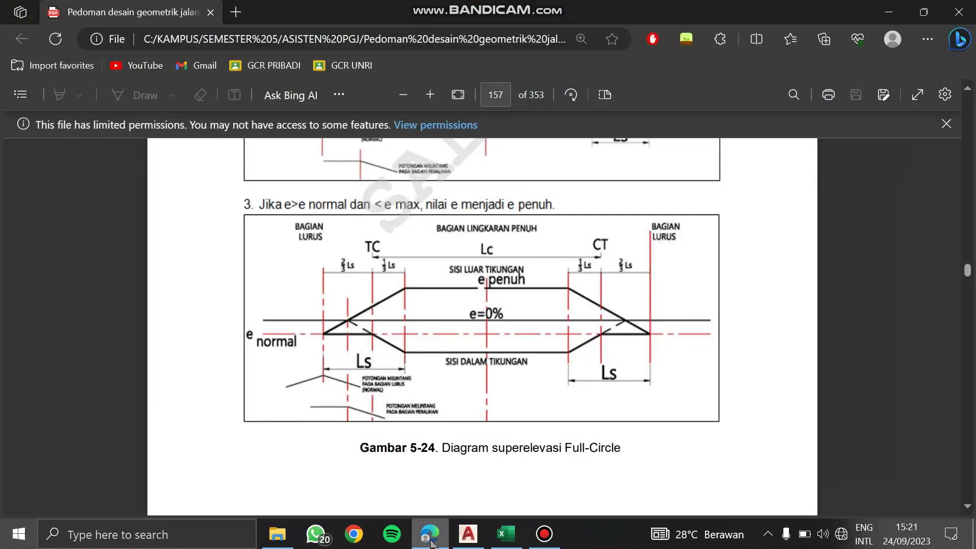
left_click(509, 542)
scroll(617, 376, "down", 5)
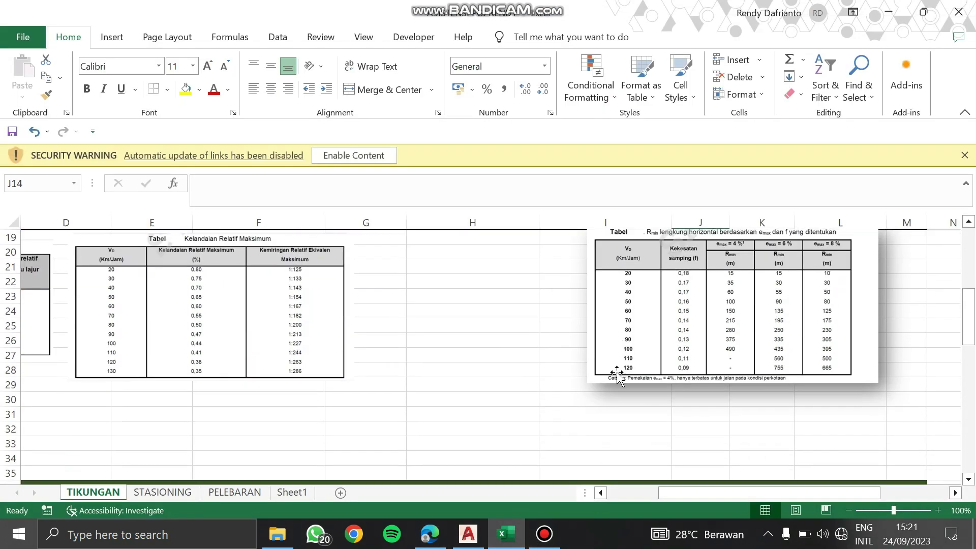
scroll(618, 376, "down", 2)
scroll(618, 376, "up", 8)
left_click(765, 381)
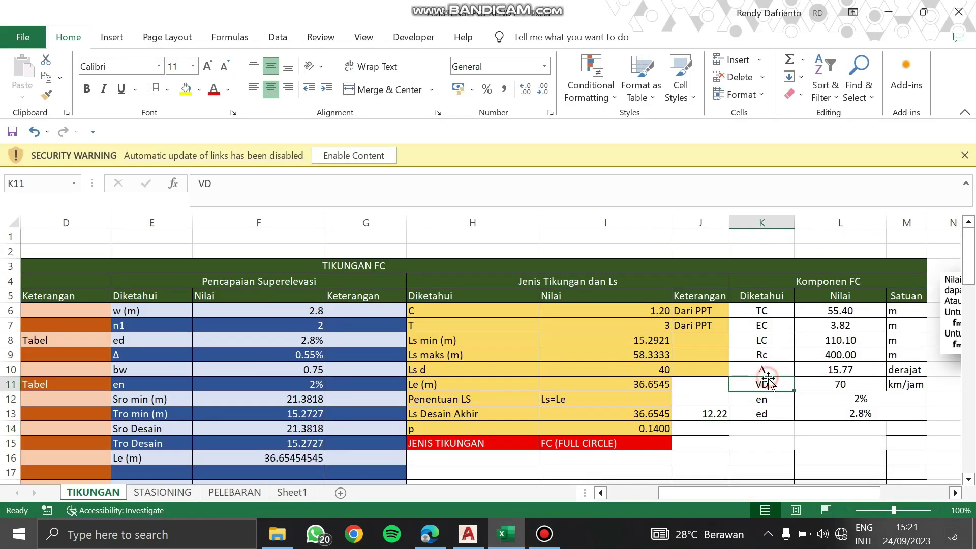
left_click(846, 414)
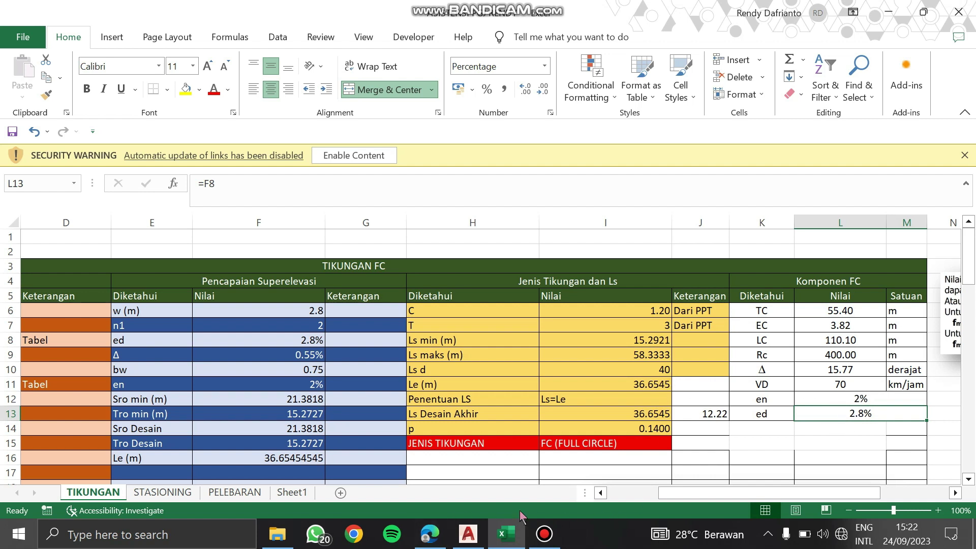
Back in AutoCAD, draw a perpendicular cross line between the two outermost magenta construction lines, up-left of the curve.
left_click(468, 534)
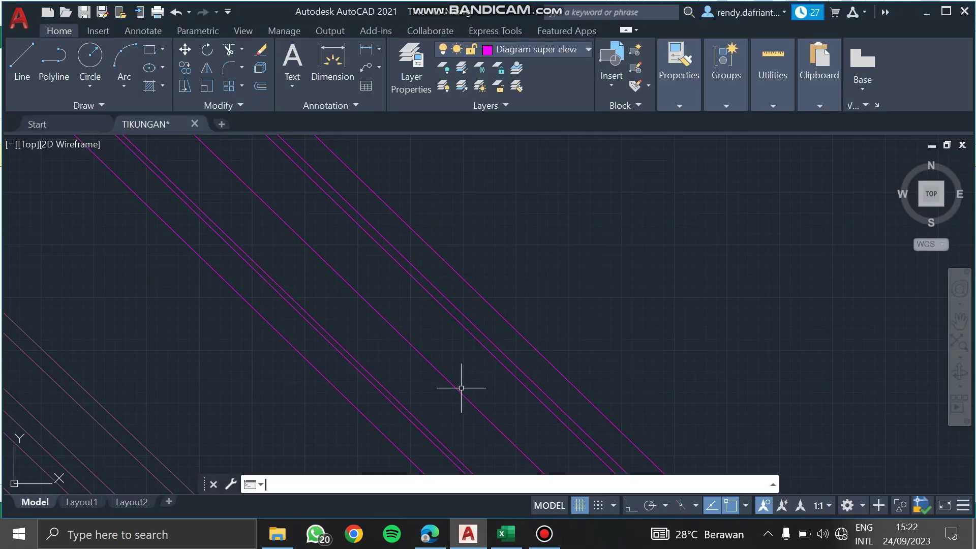
type("l")
key("Return")
middle_click_drag(462, 403, 480, 338)
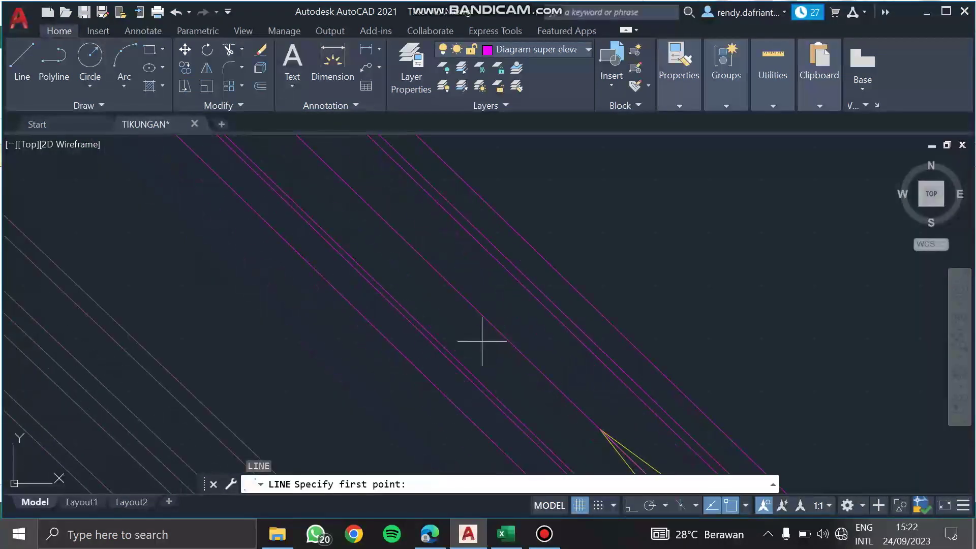
mouse_move(409, 355)
middle_mouse_down()
mouse_move(497, 410)
mouse_move(414, 382)
middle_mouse_up()
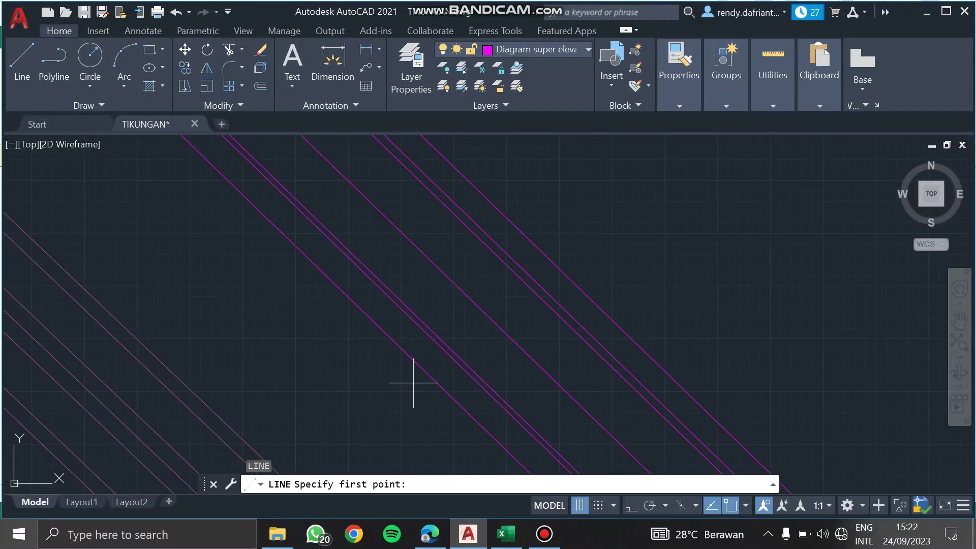
left_click(416, 363)
left_click(532, 243)
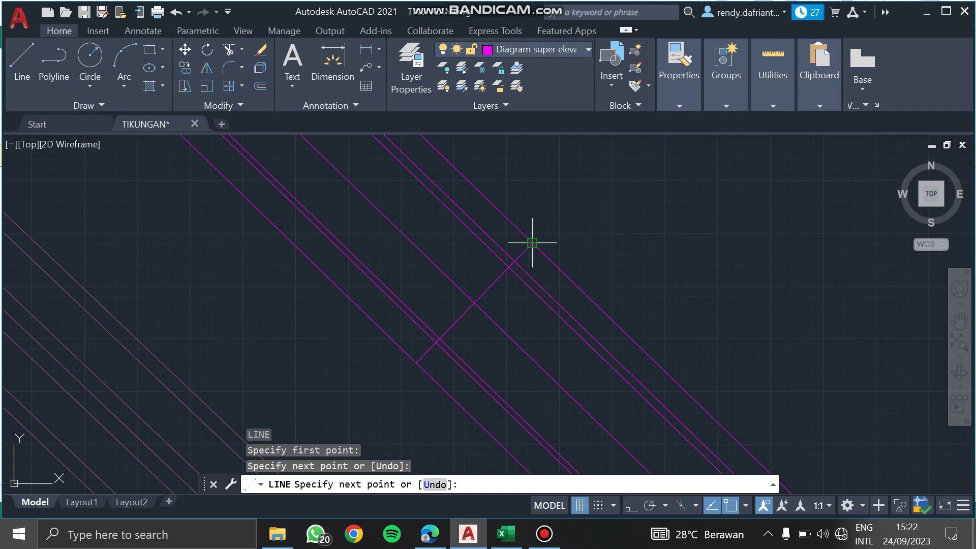
key("Escape")
Offset the new cross line by 28 to both sides.
left_click(480, 295)
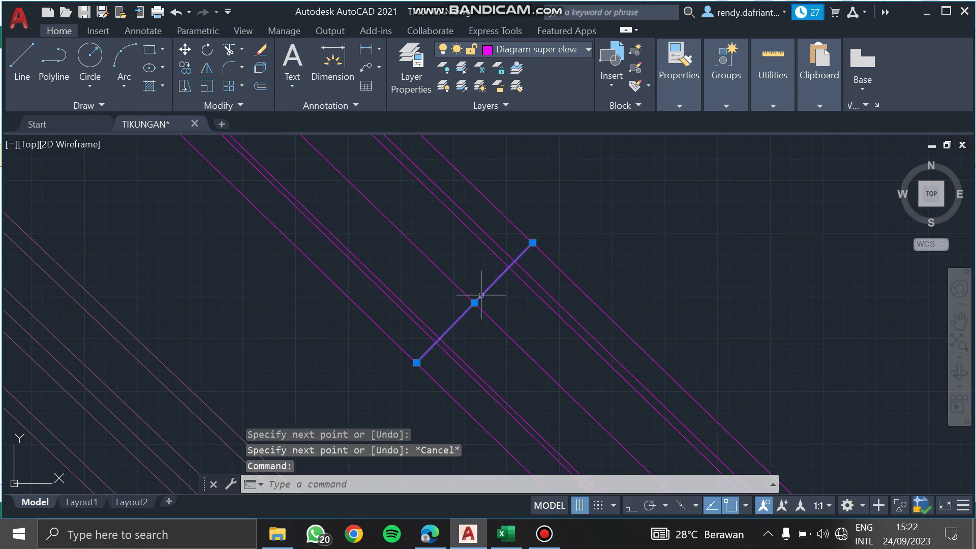
middle_click_drag(529, 309, 498, 266)
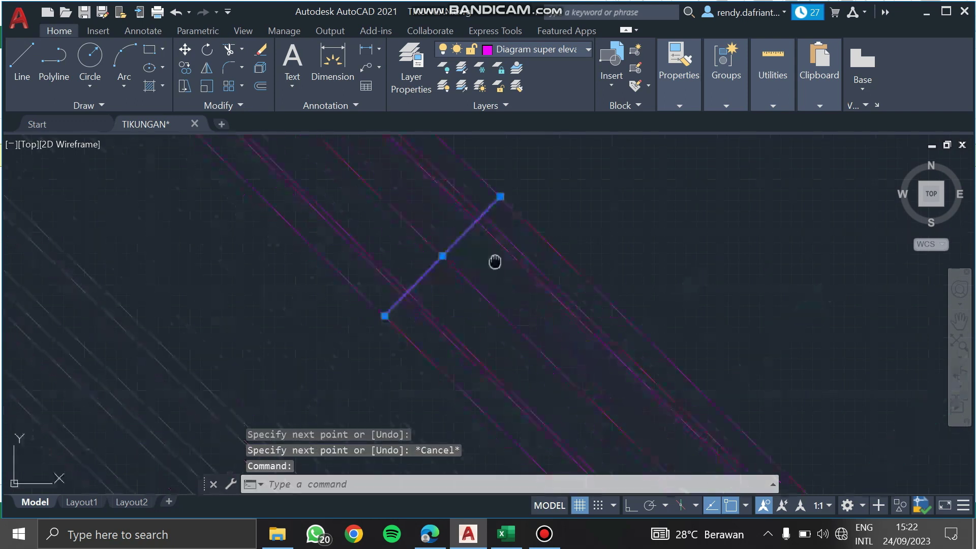
type("of")
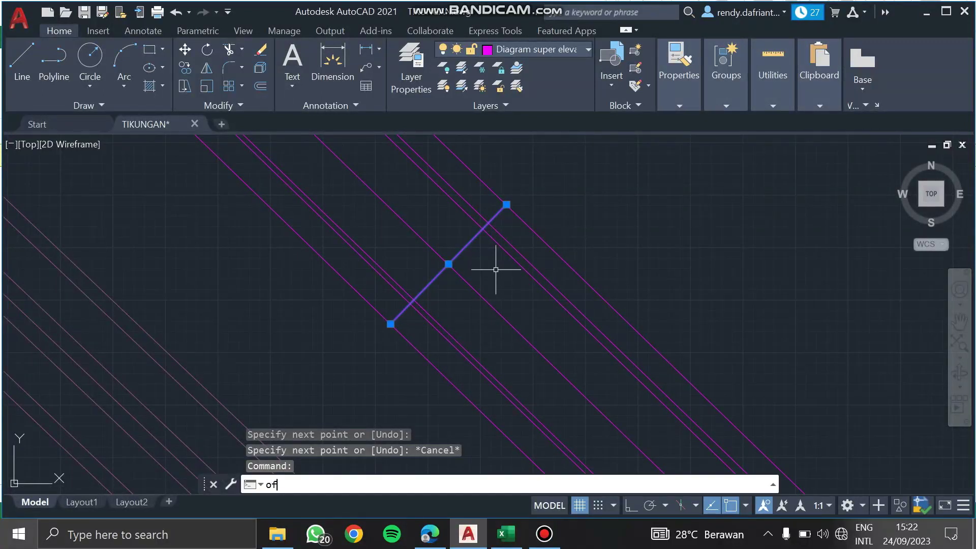
key("Return")
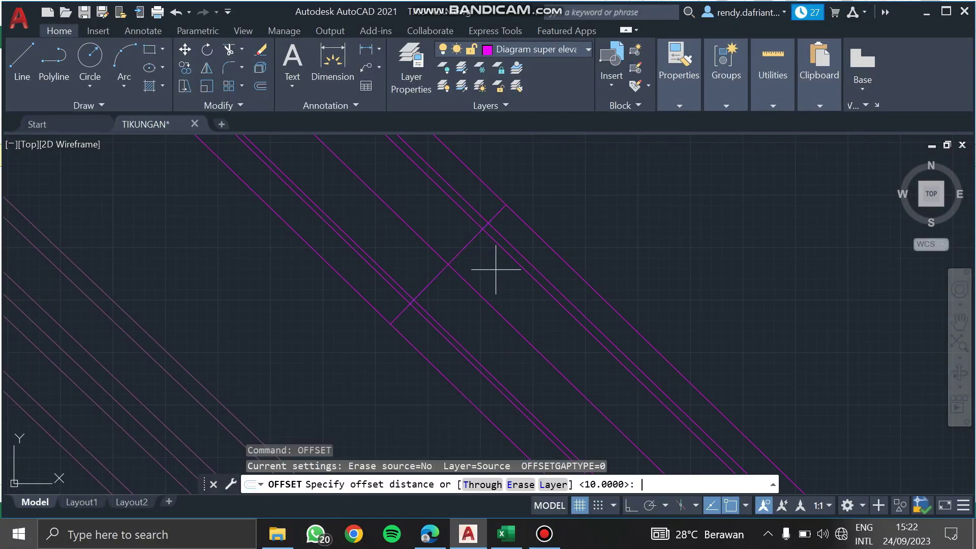
left_click(448, 264)
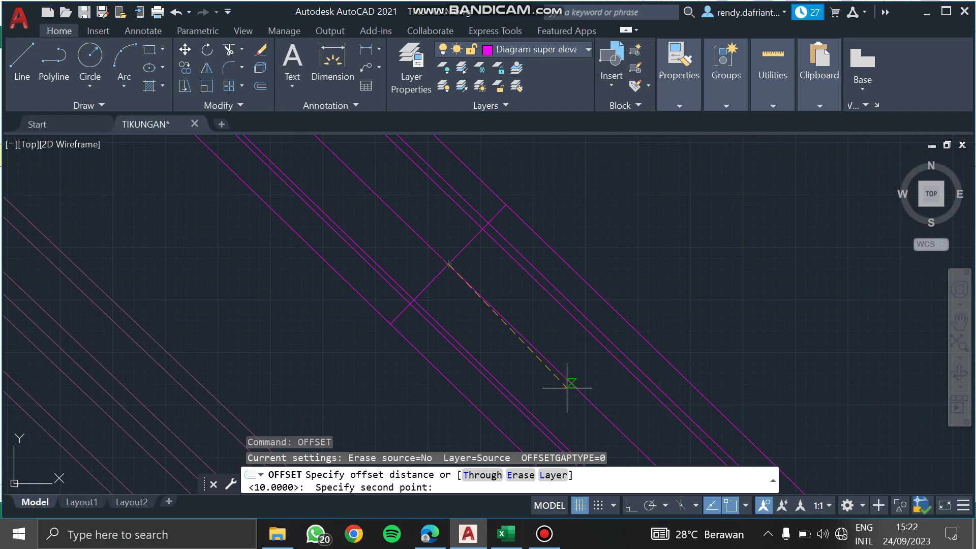
type("2")
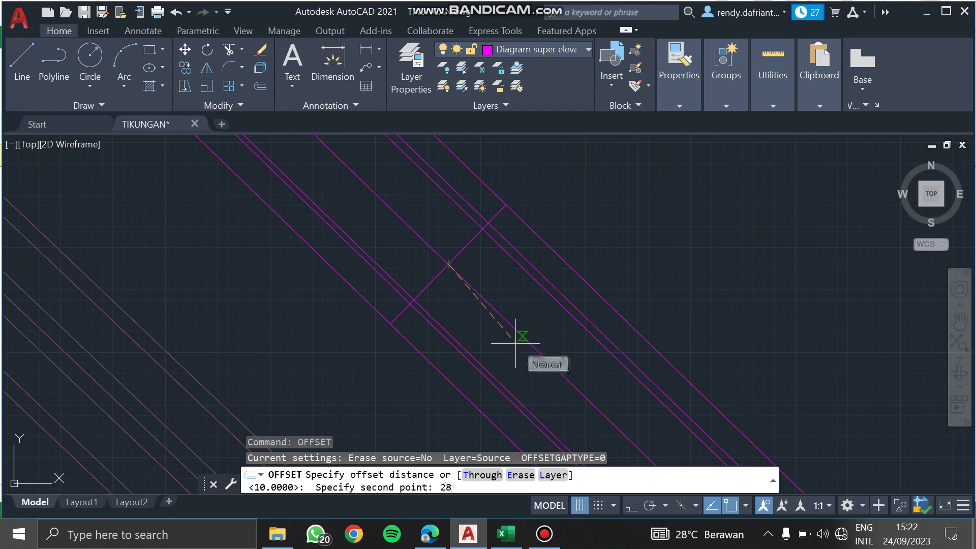
type("8")
key("Return")
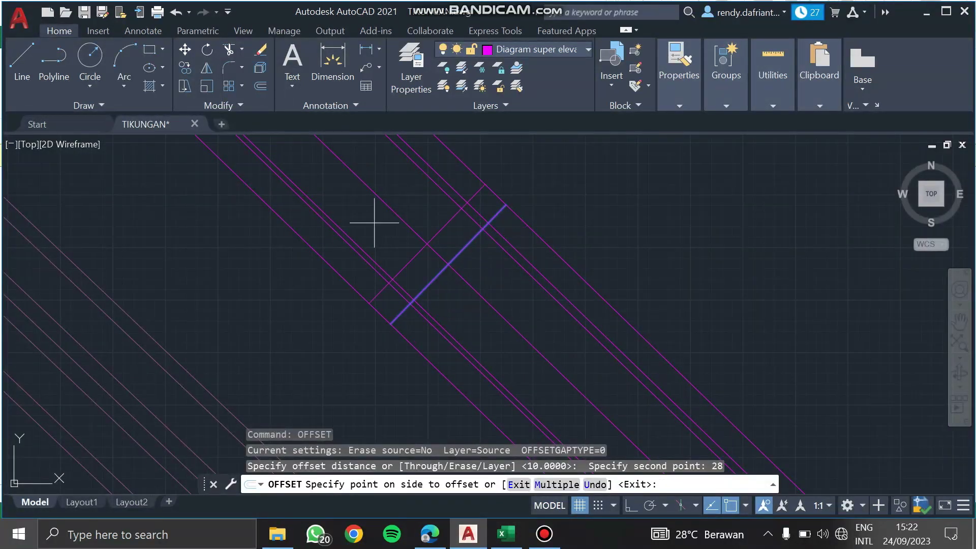
left_click(514, 290)
left_click(460, 251)
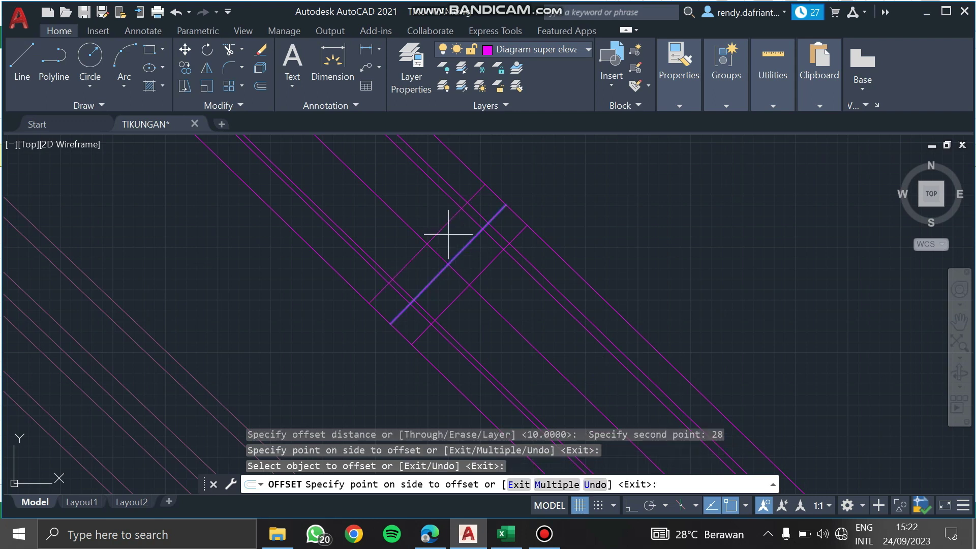
left_click(448, 234)
left_click(464, 248)
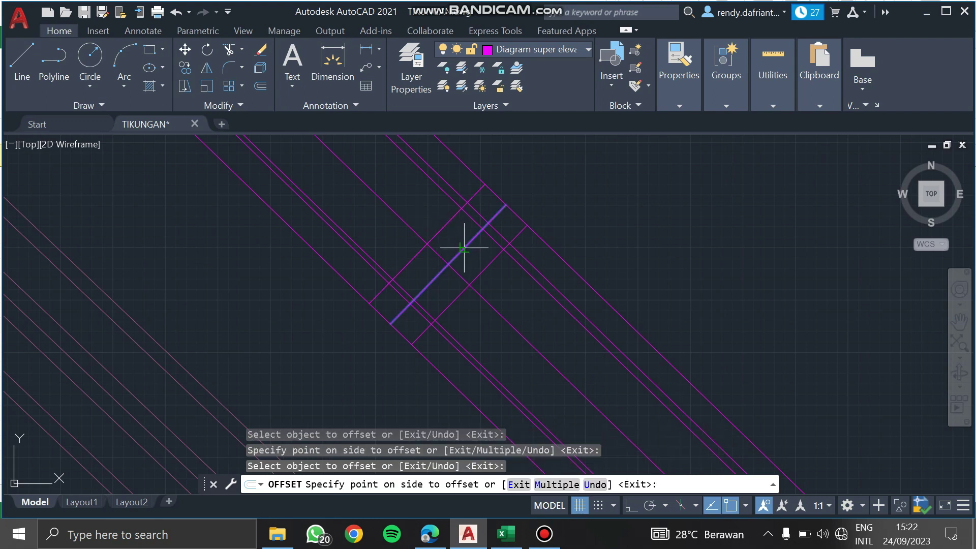
key("Escape")
Offset the middle cross line by 20 toward its upper-left side, and check the diagram in the PDF guideline.
left_click(460, 254)
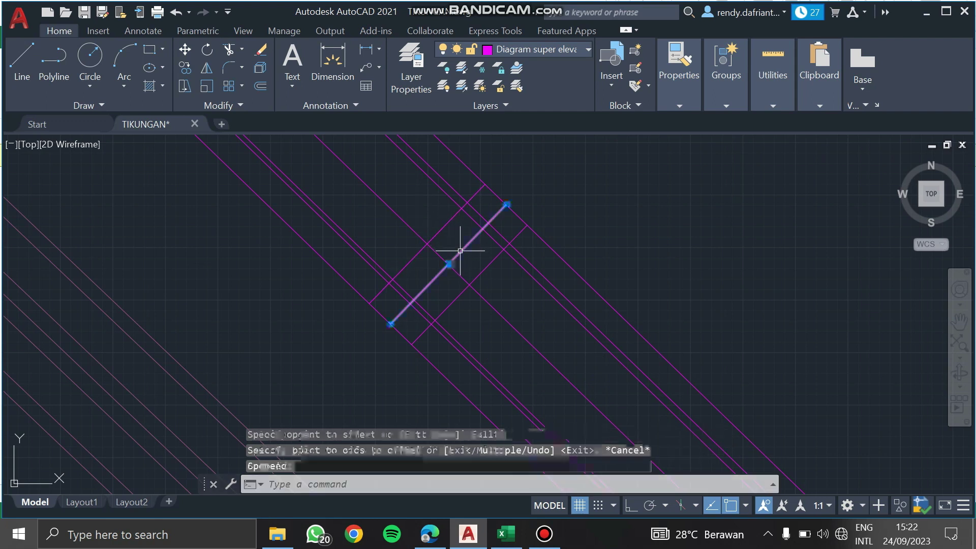
type("o")
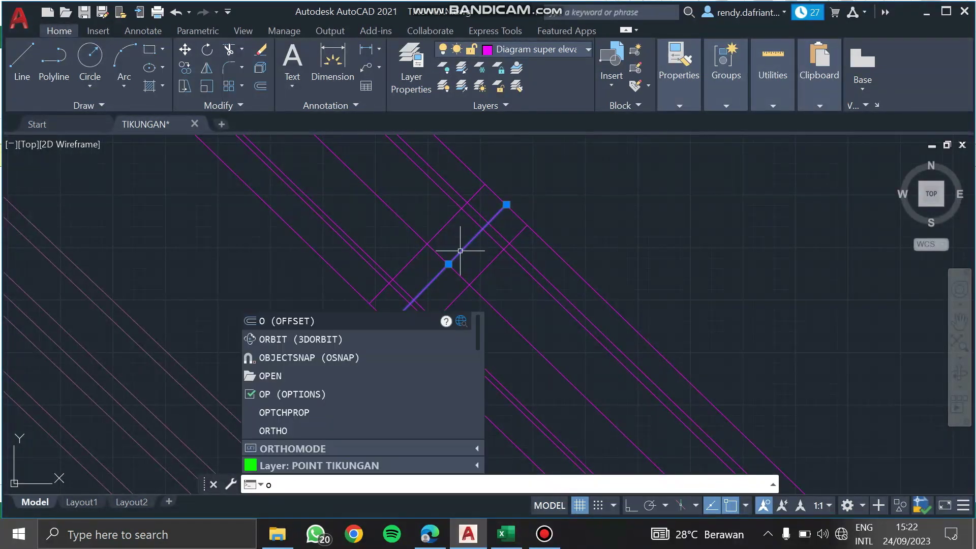
key("Return")
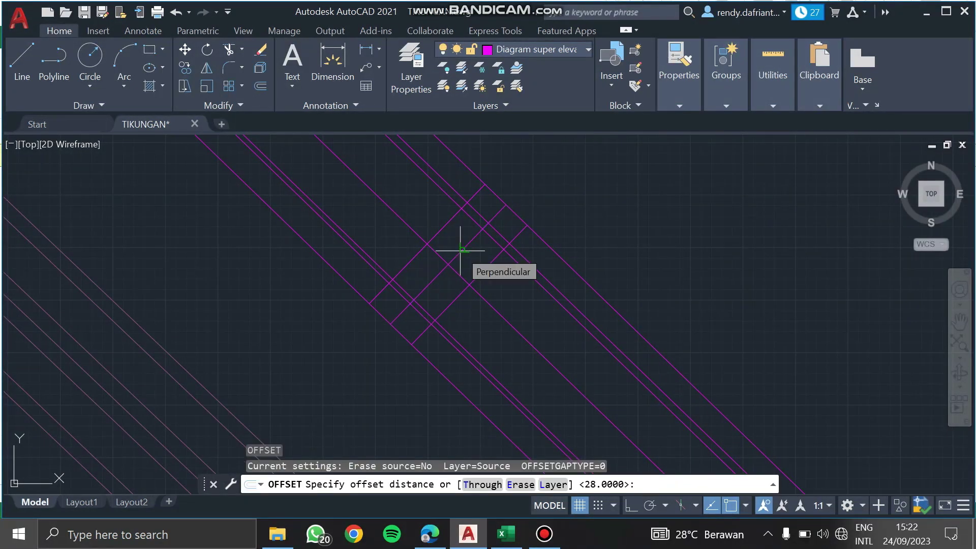
left_click(447, 251)
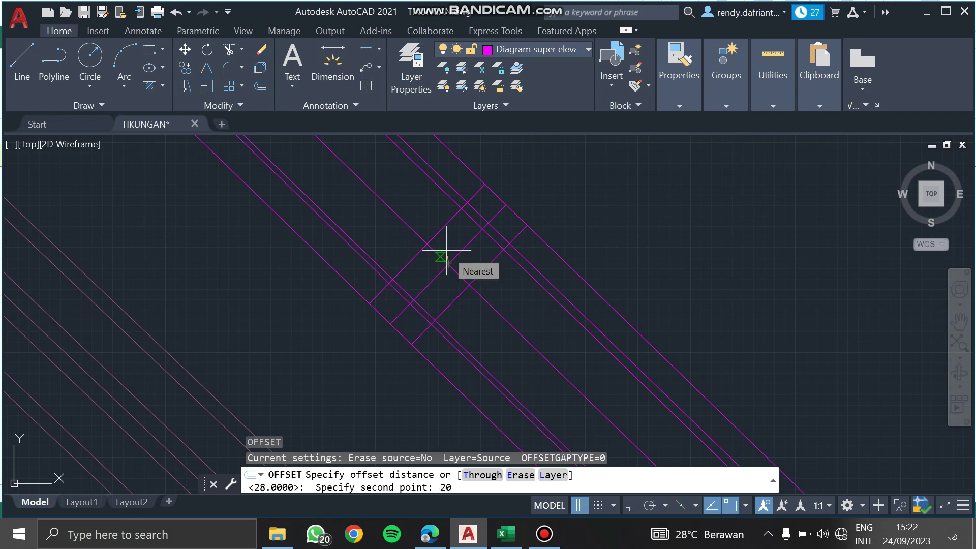
key("Return")
left_click(442, 254)
left_click(449, 244)
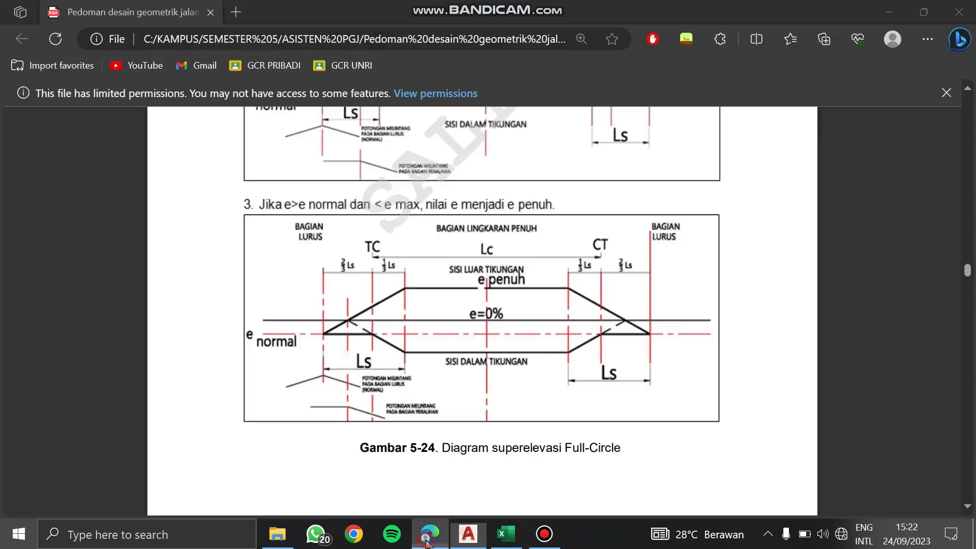
left_click(429, 534)
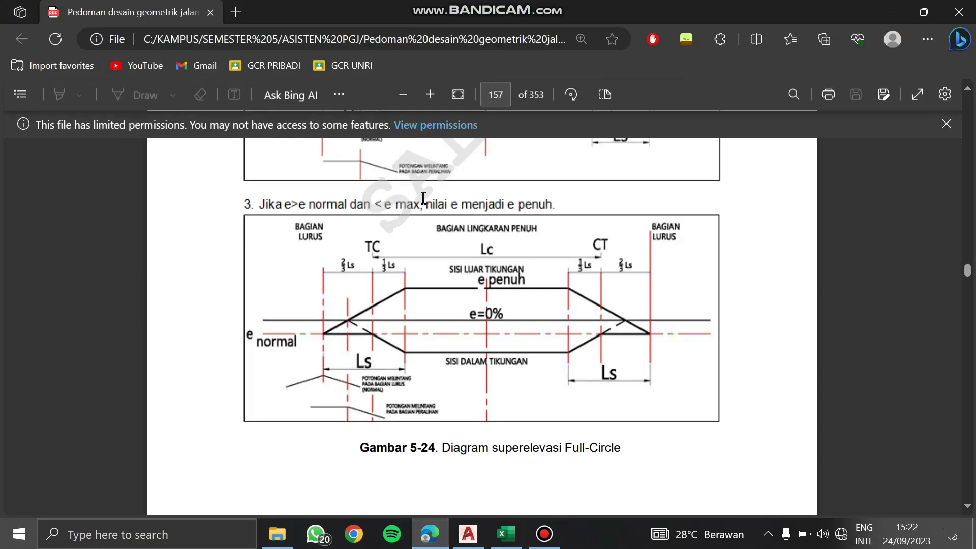
left_click(424, 540)
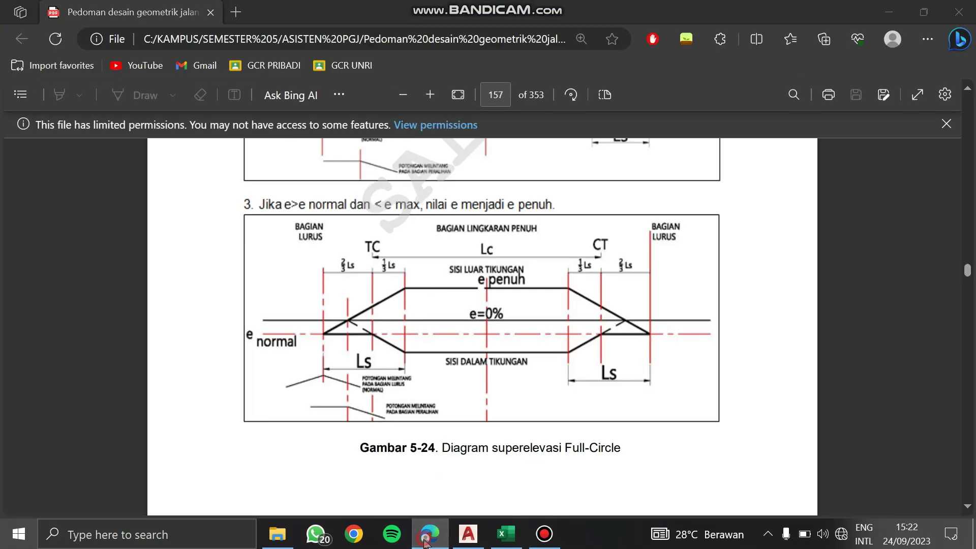
key("Escape")
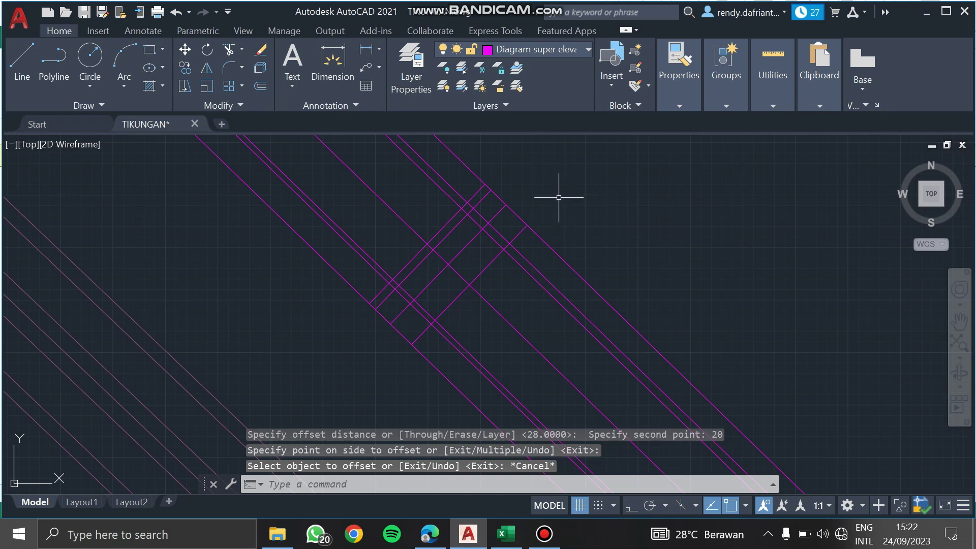
Check the superelevation diagram in the PDF again, and start a line in AutoCAD at the grid of cross and construction lines.
left_click(429, 533)
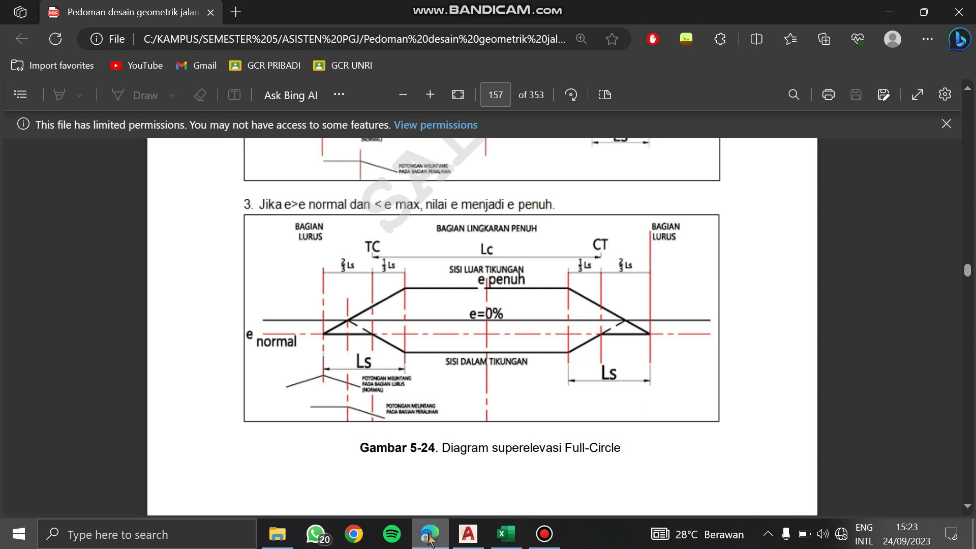
left_click(468, 533)
middle_click_drag(556, 247, 522, 259)
scroll(458, 239, "down", 3)
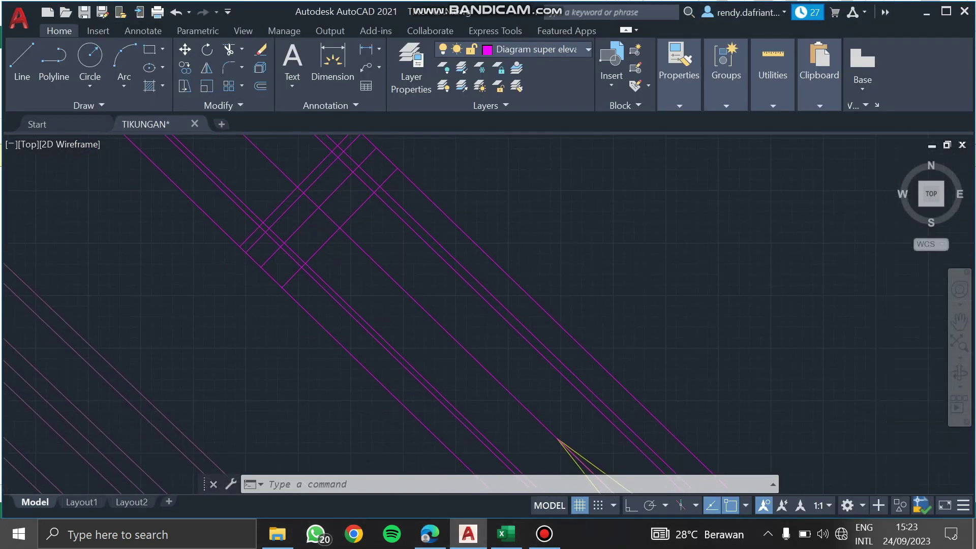
scroll(442, 225, "up", 3)
mouse_move(442, 224)
middle_mouse_down()
mouse_move(398, 322)
mouse_move(409, 323)
middle_mouse_up()
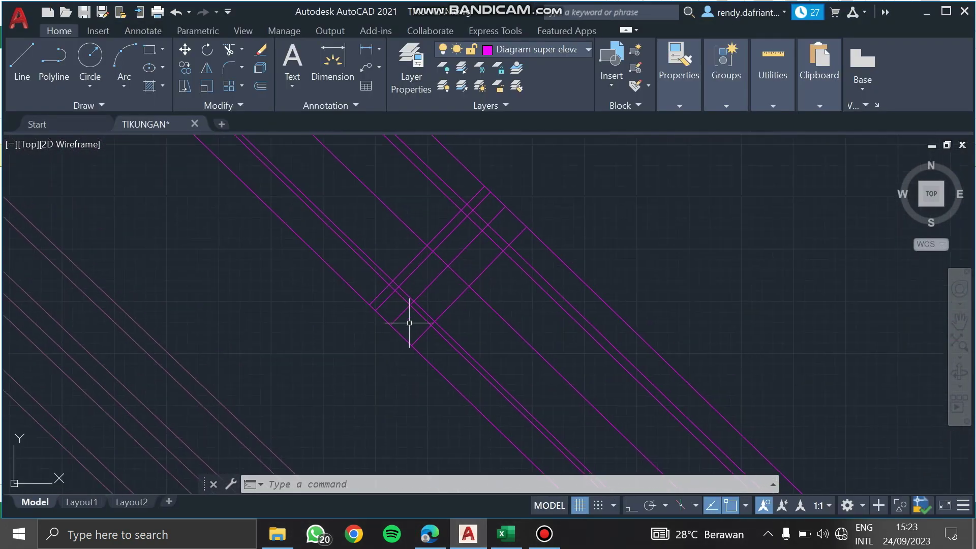
type("l")
key("Return")
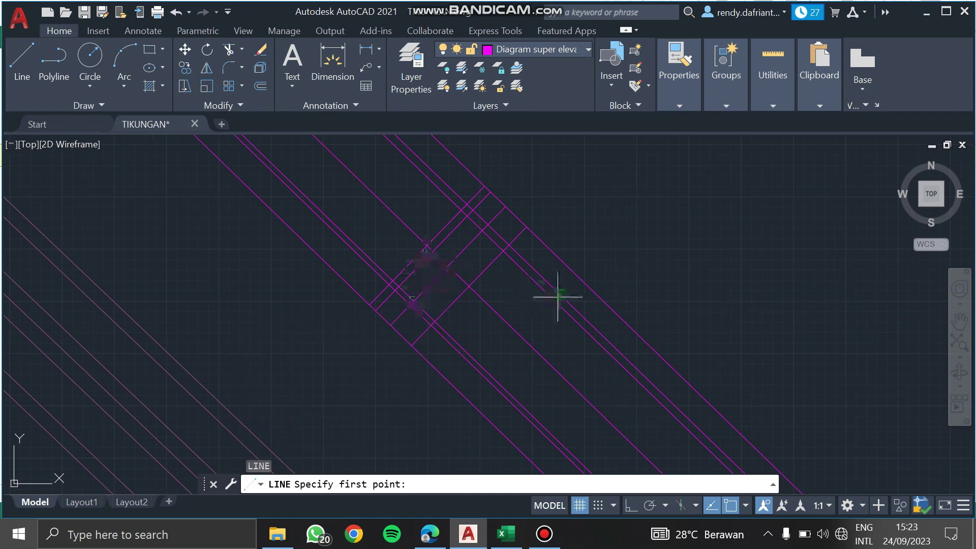
scroll(564, 305, "down", 5)
scroll(567, 322, "up", 8)
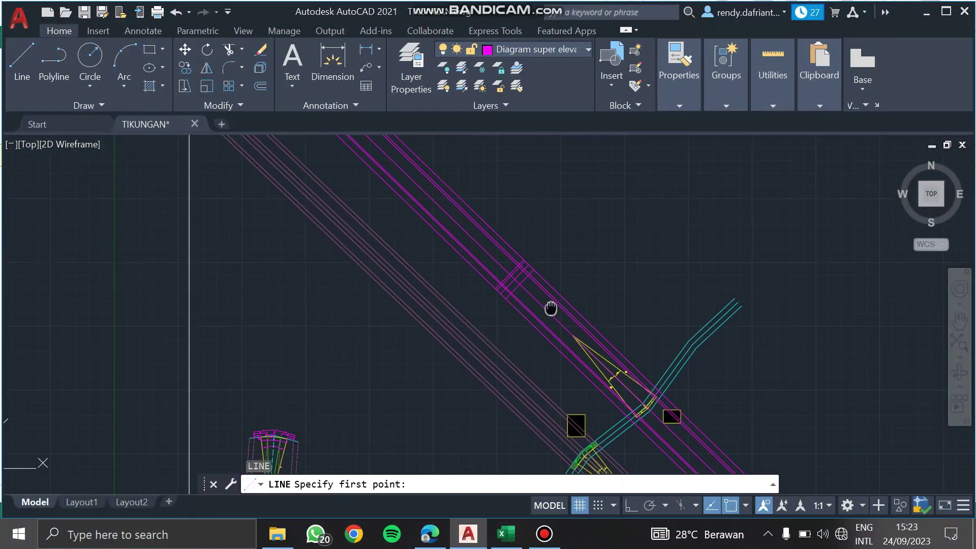
scroll(404, 254, "up", 3)
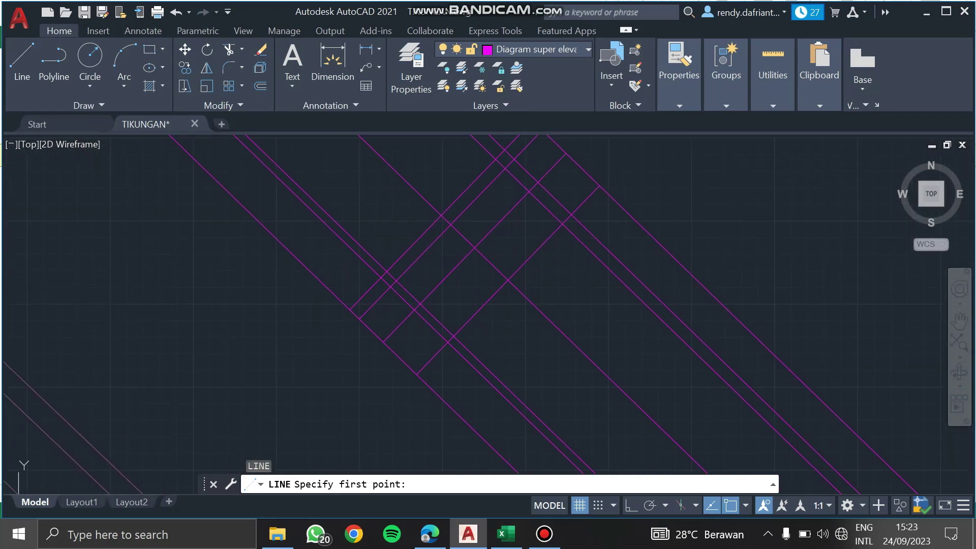